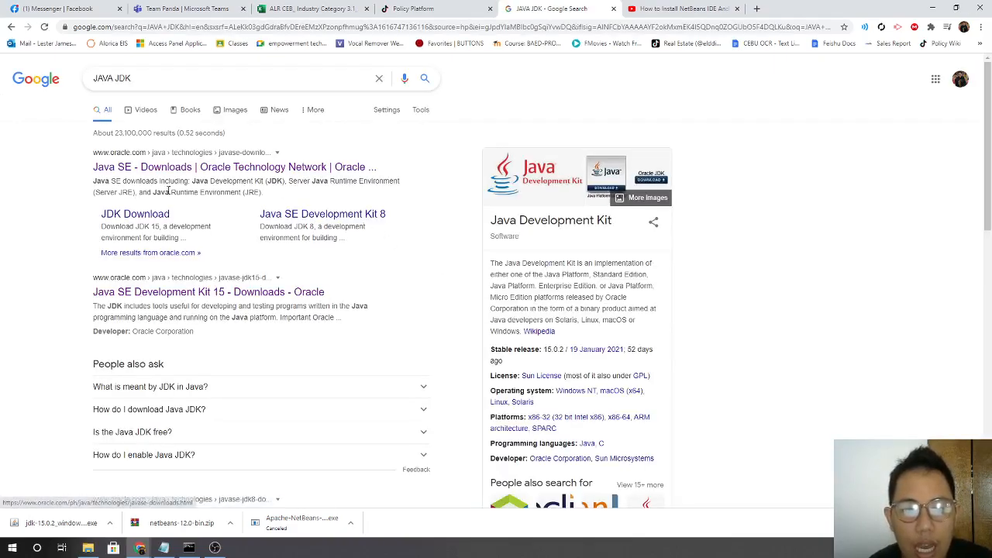
Open Oracle's Java SE Development Kit 15 Downloads page from the JAVA JDK search results
scroll(376, 279, down, 6)
scroll(377, 279, up, 6)
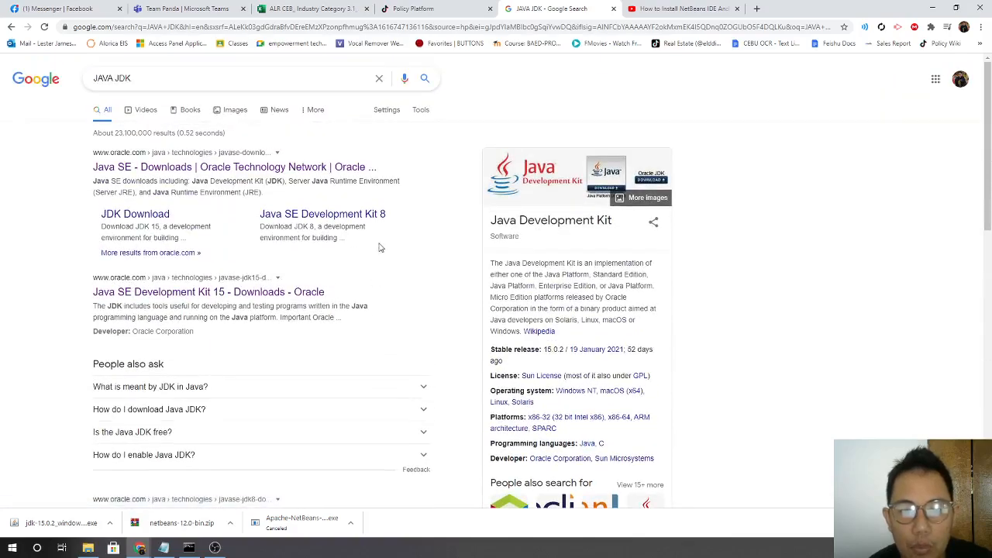
scroll(361, 341, down, 3)
scroll(361, 341, up, 3)
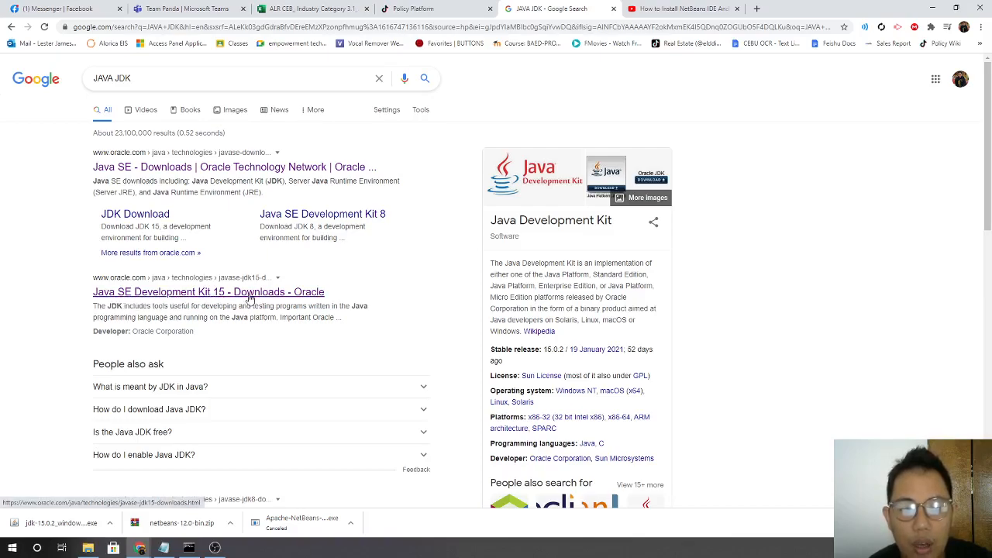
click(189, 292)
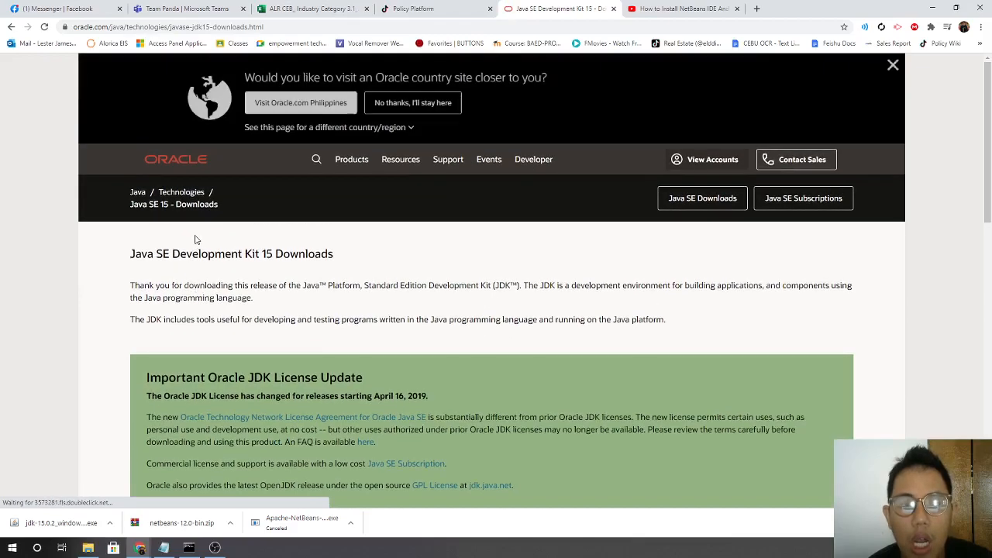
Examine the JDK 15.0.2 download table, highlighting the name and file size of the Windows x64 Installer entry
scroll(583, 279, down, 2)
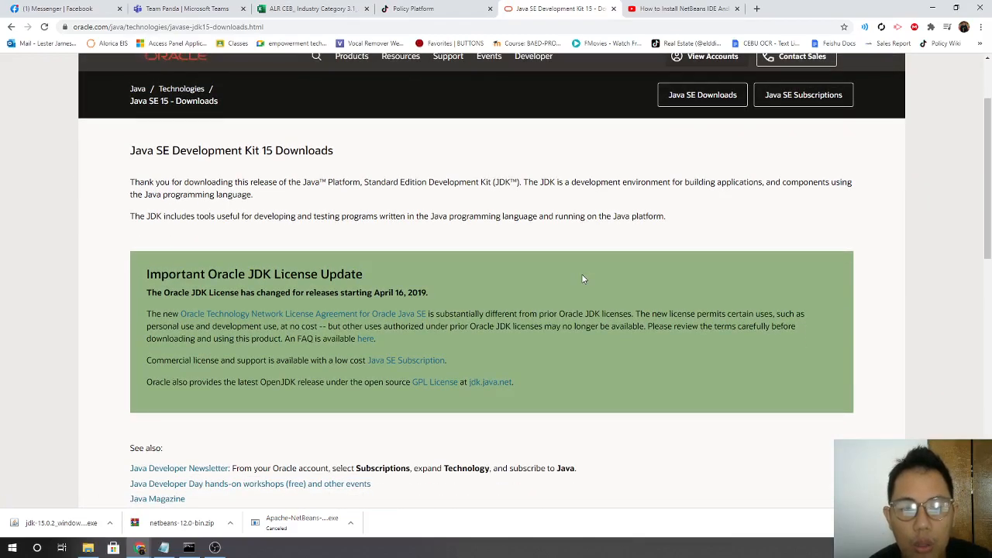
scroll(582, 279, down, 2)
scroll(617, 273, down, 5)
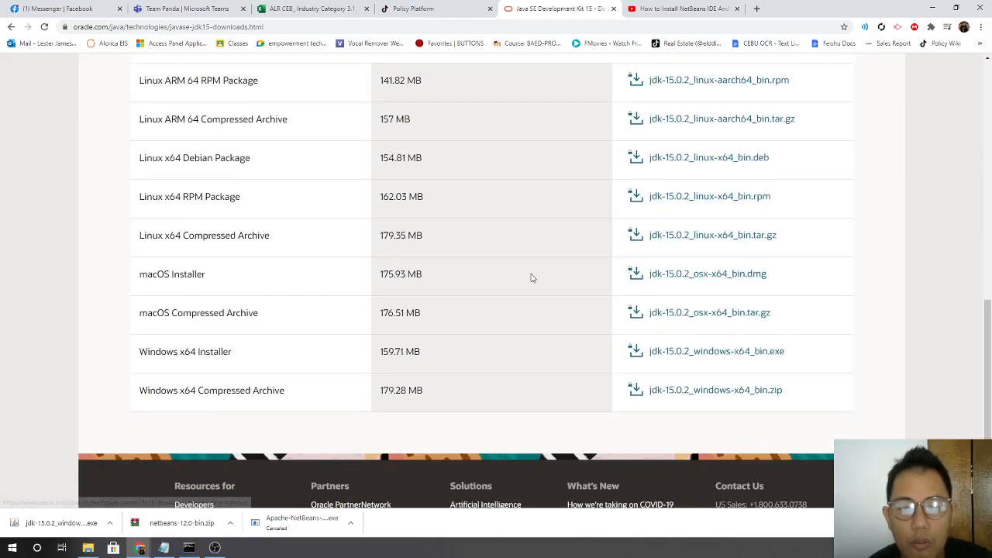
scroll(279, 335, up, 1)
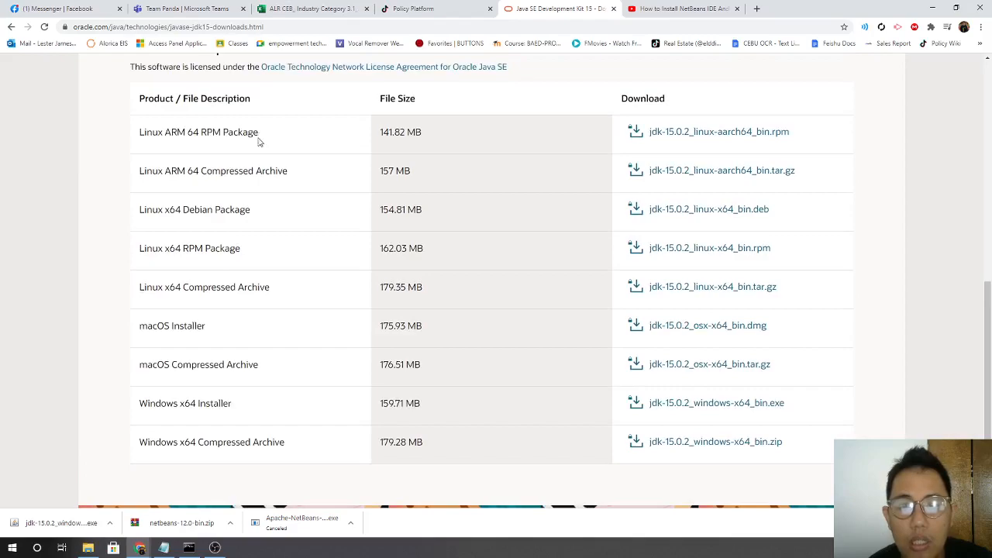
scroll(306, 215, down, 1)
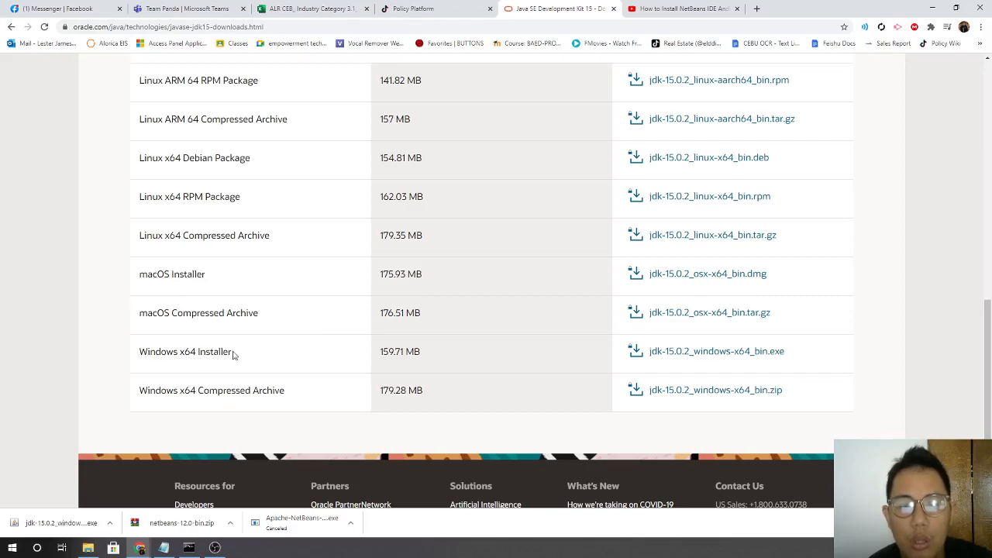
drag(229, 354, 137, 354)
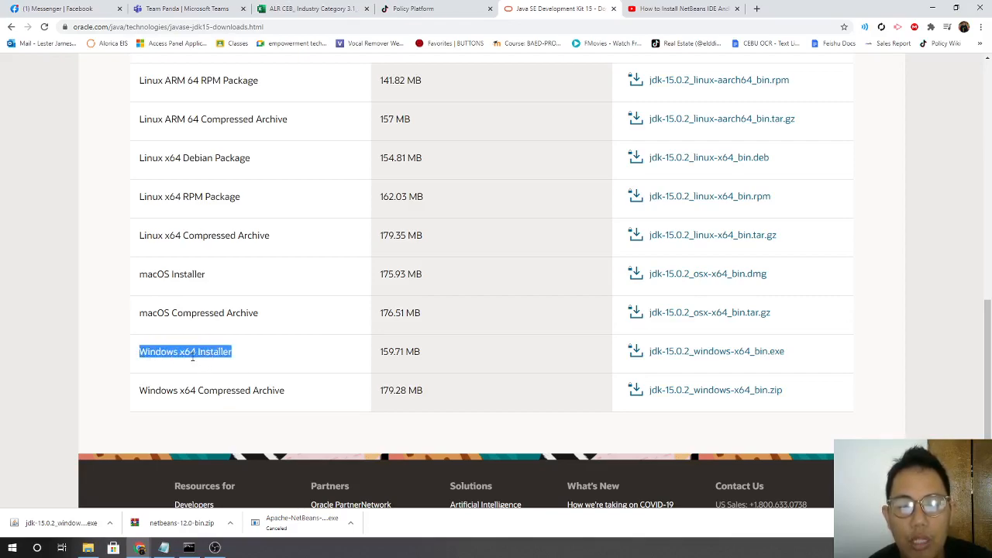
click(261, 362)
drag(437, 356, 379, 355)
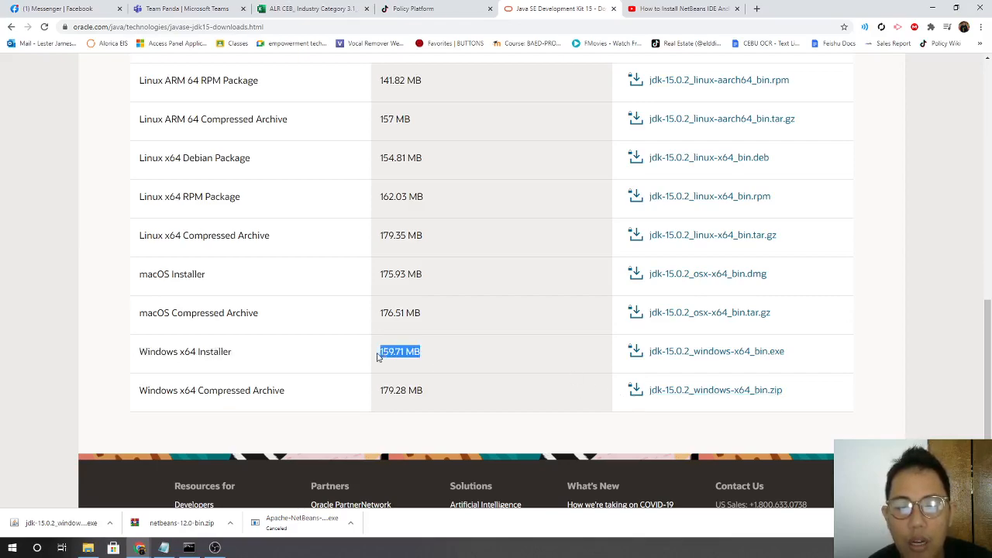
click(570, 360)
Start downloading jdk-15.0.2_windows-x64_bin.exe, accepting the Oracle Technology Network License Agreement
scroll(682, 364, down, 1)
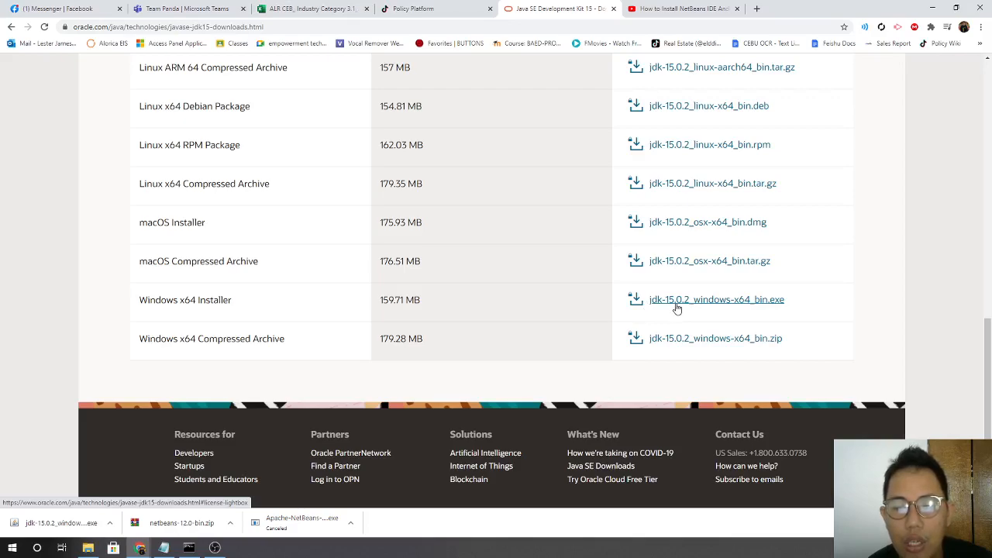
click(677, 307)
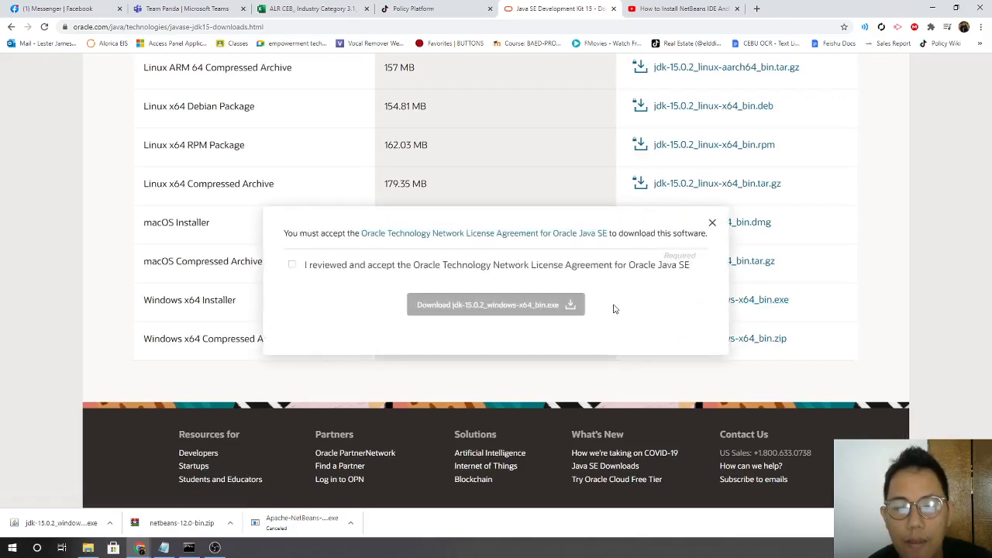
click(293, 266)
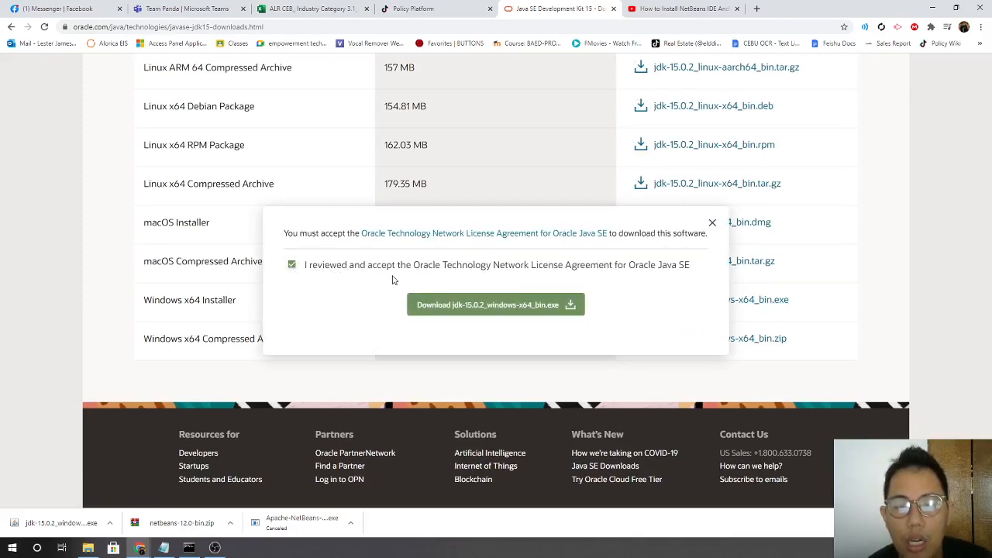
click(461, 313)
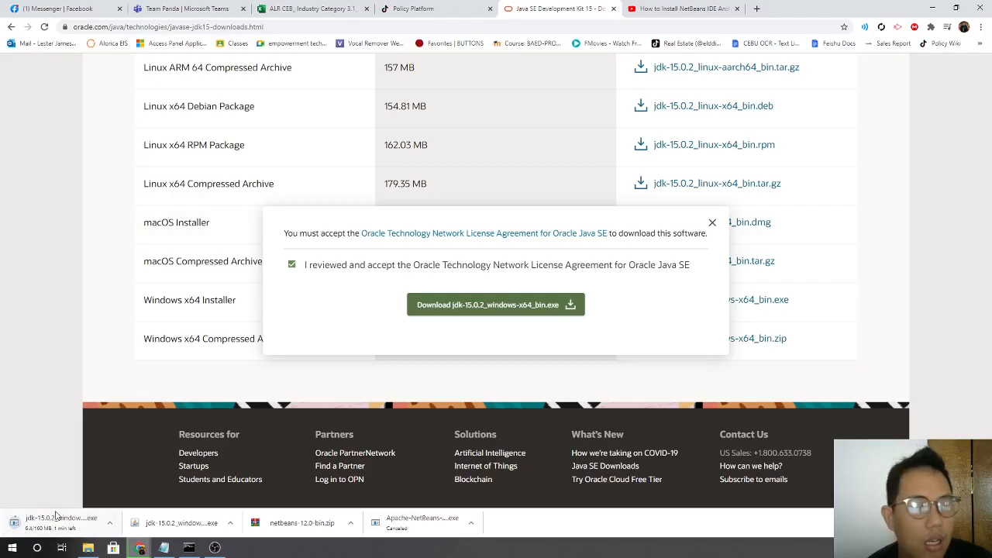
Cancel the running JDK installer download and close the license agreement dialog
click(110, 523)
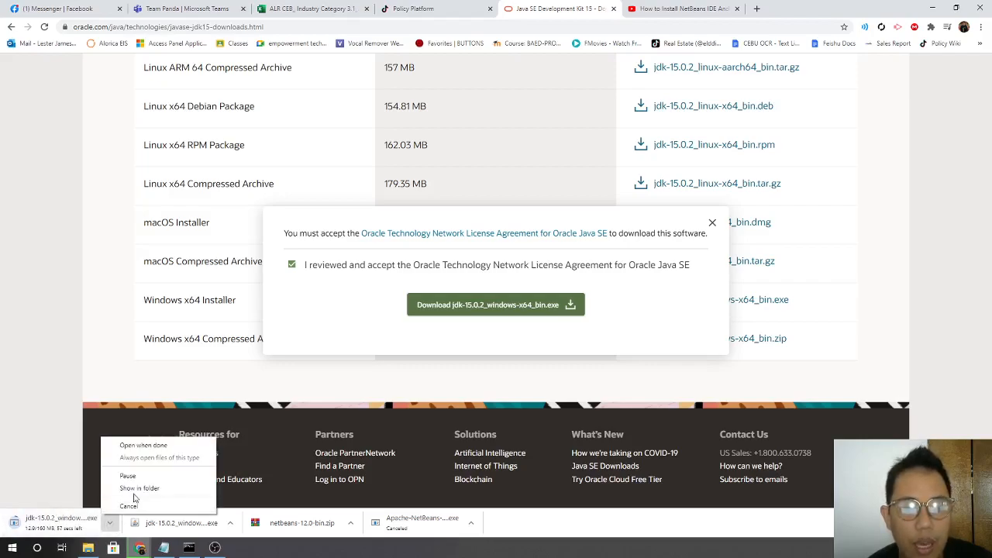
click(129, 505)
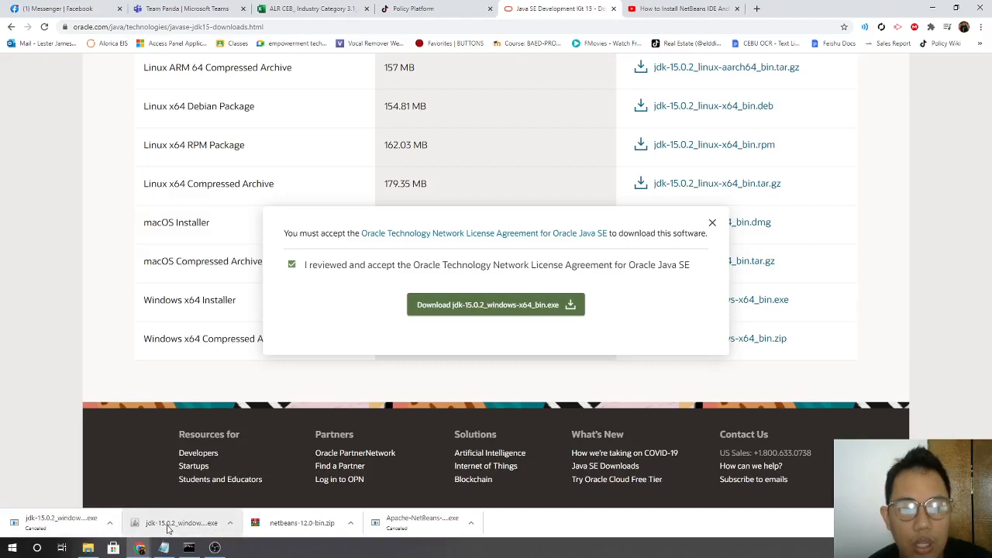
click(712, 222)
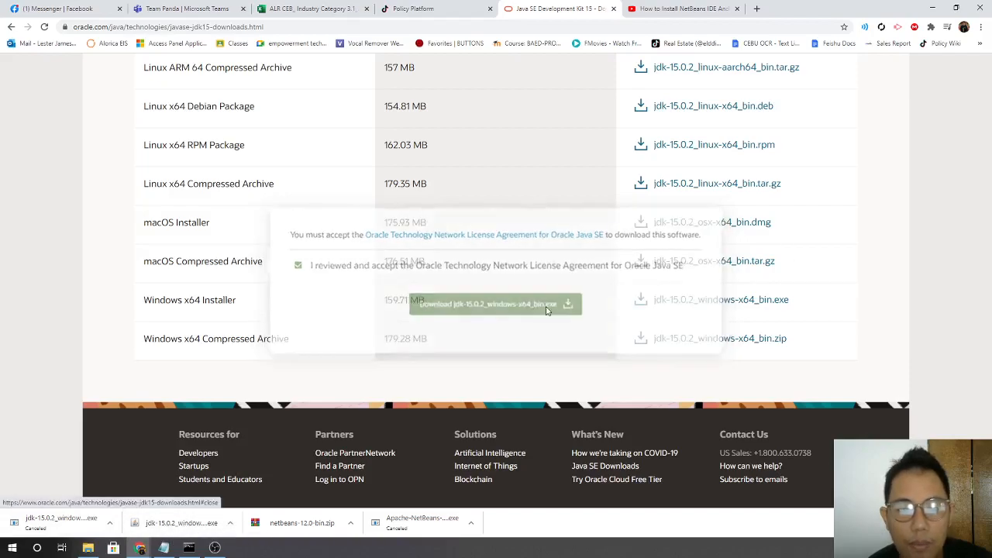
Run the previously downloaded JDK 15.0.2 installer with permission to make changes and agree to reinstall the software
click(165, 527)
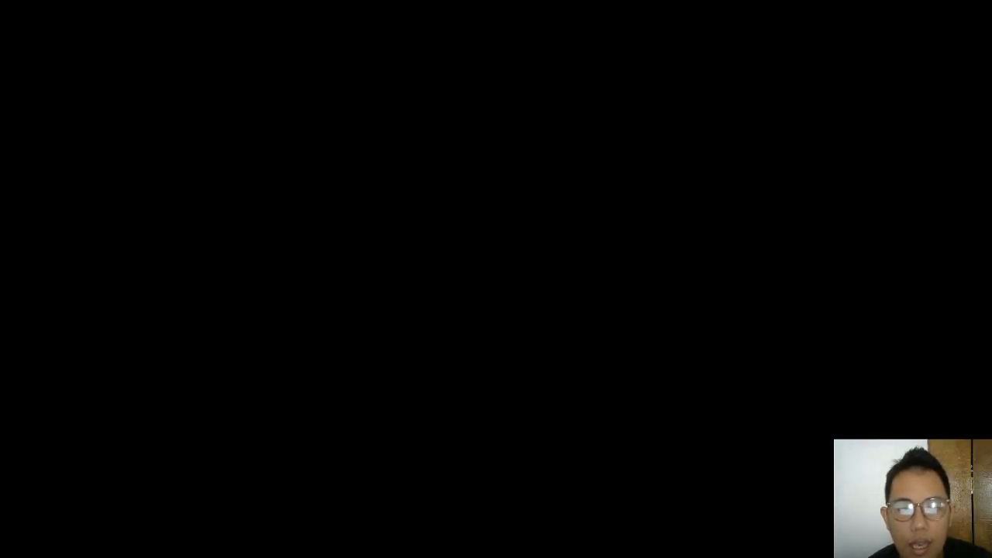
click(463, 348)
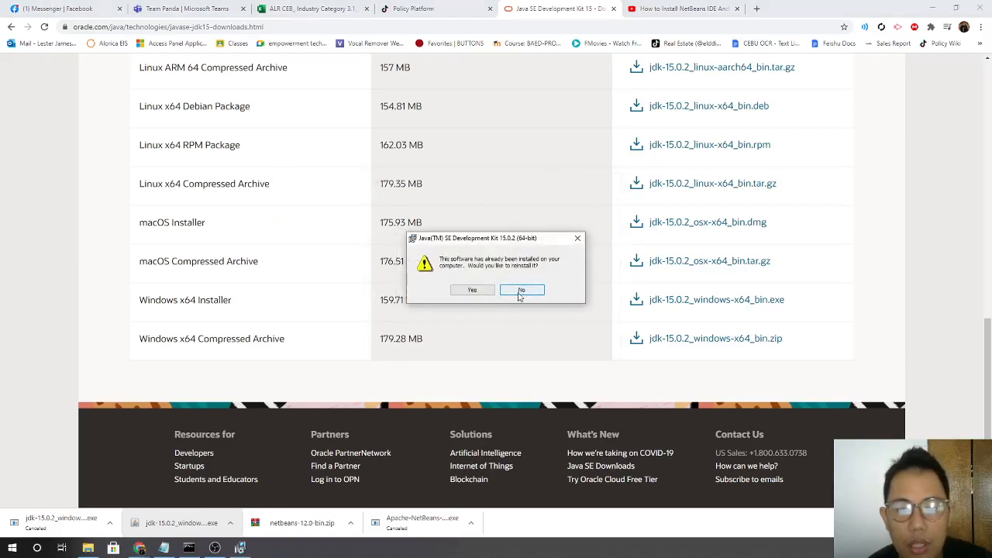
click(475, 293)
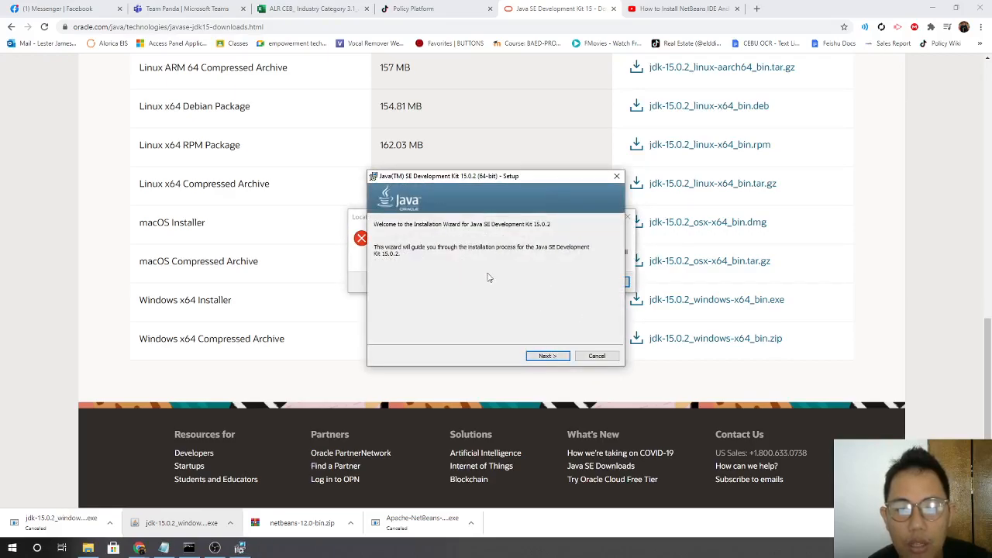
Install Java SE Development Kit 15.0.2 with the wizard's default settings and close the completed setup
click(548, 356)
click(548, 357)
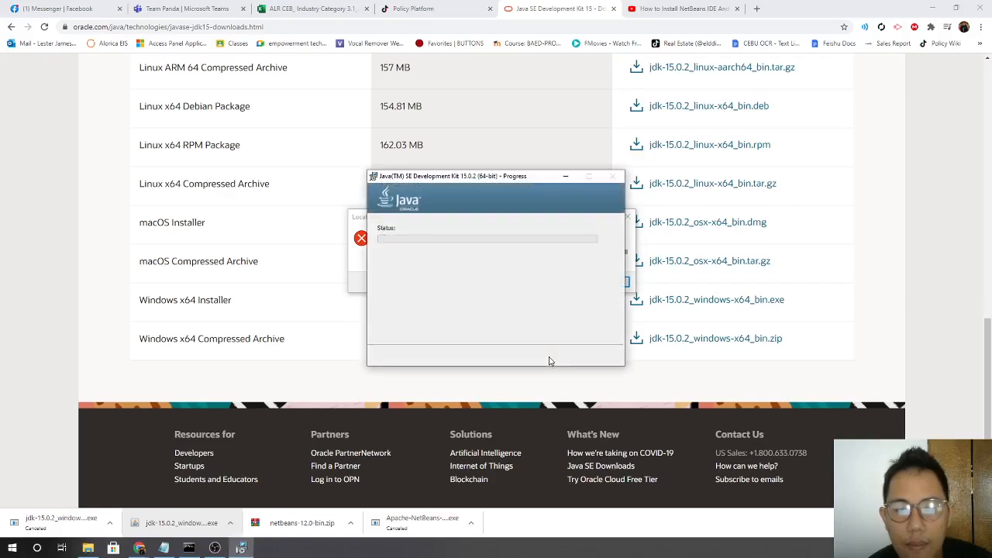
click(365, 266)
click(627, 217)
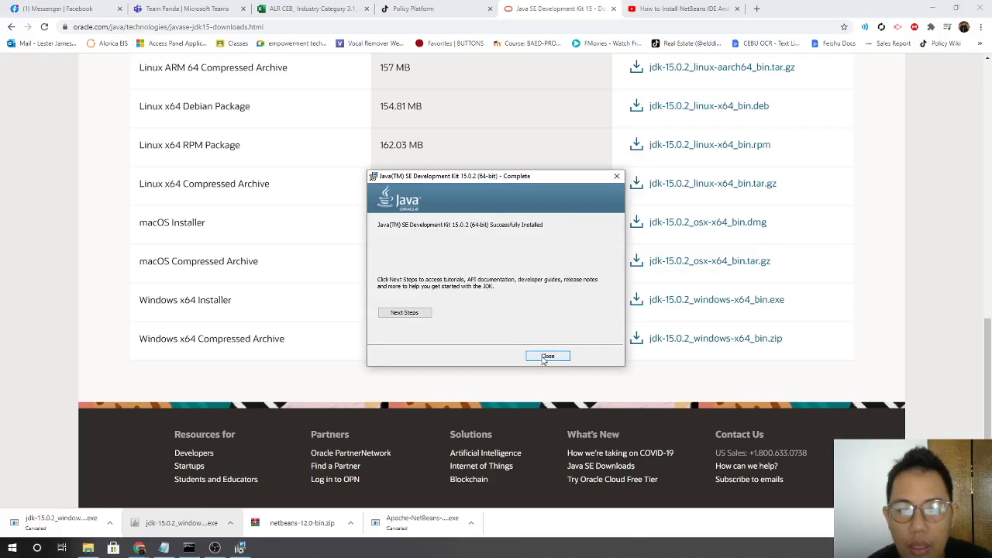
click(548, 356)
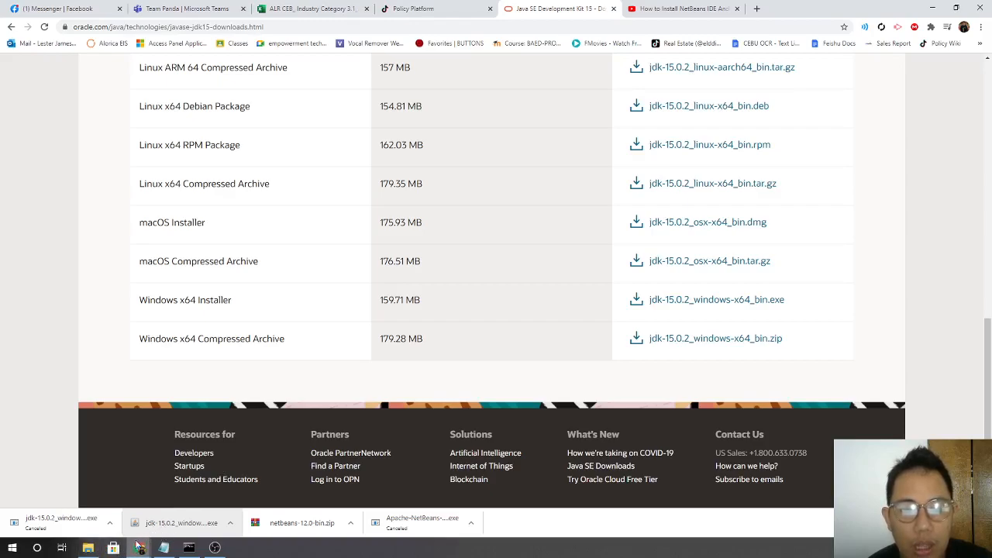
Switch to File Explorer and open the Java folder inside Program Files on Local Disk (C:)
click(87, 547)
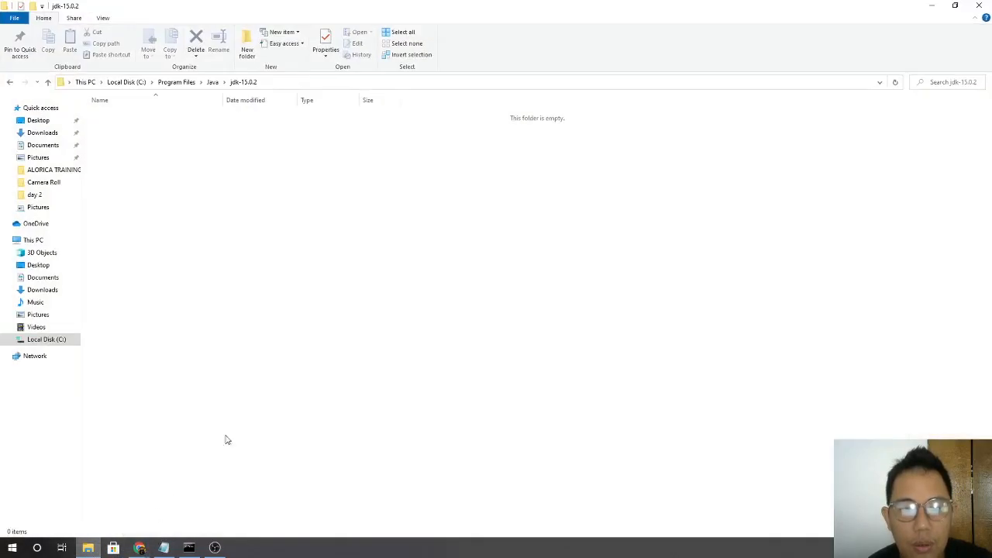
click(48, 241)
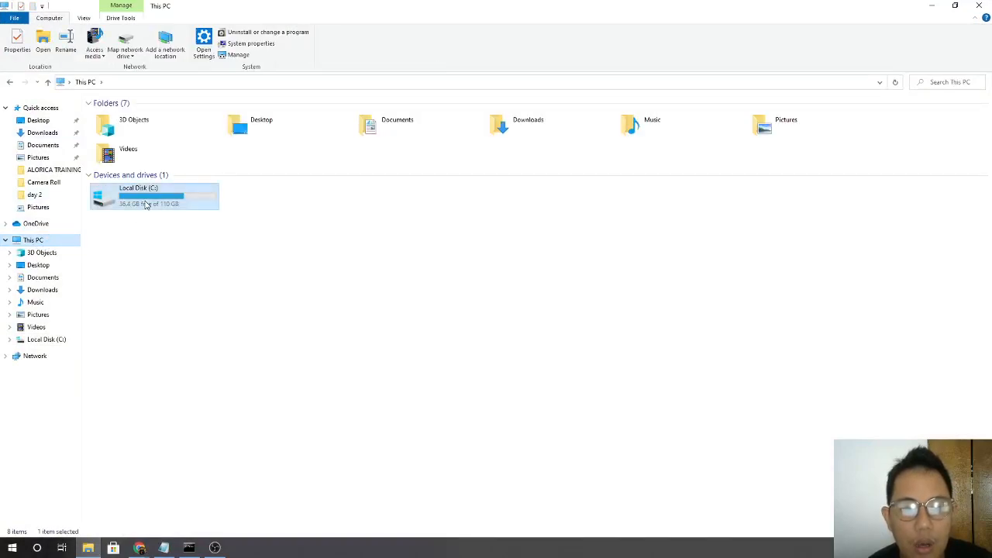
double_click(144, 203)
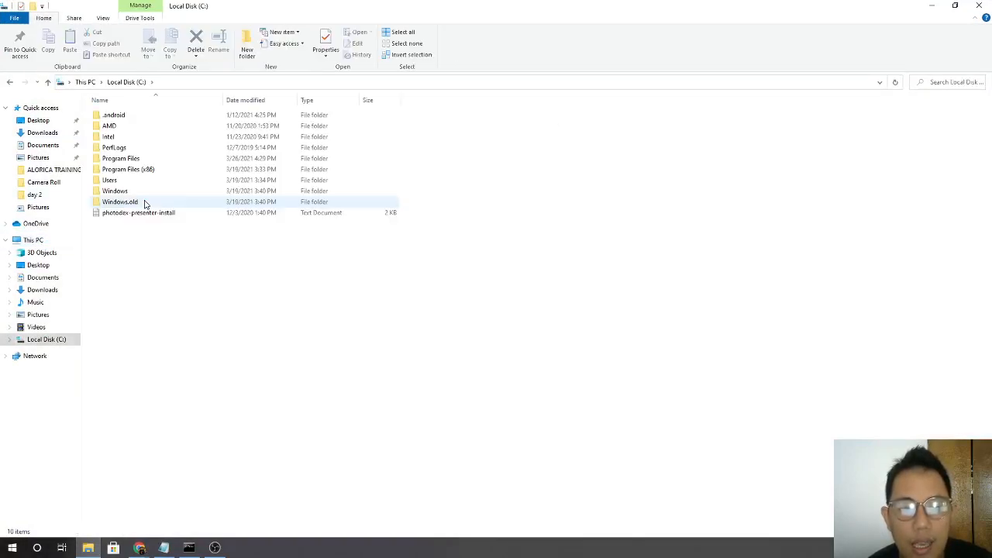
double_click(121, 159)
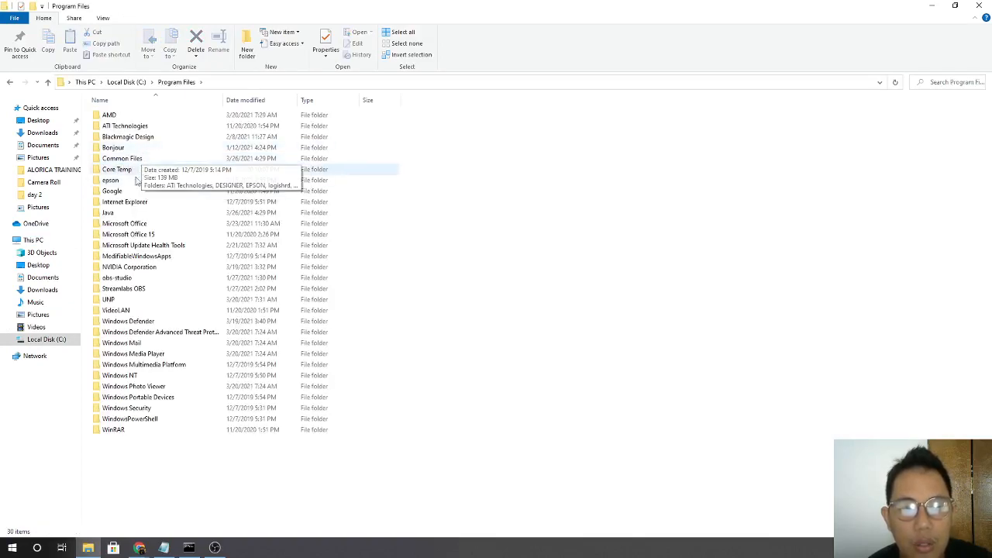
double_click(124, 213)
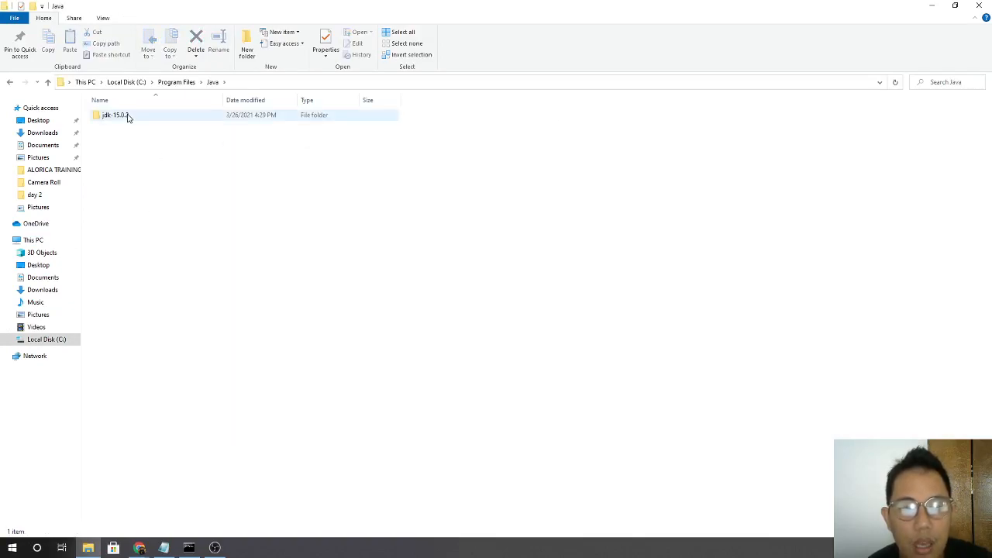
click(10, 82)
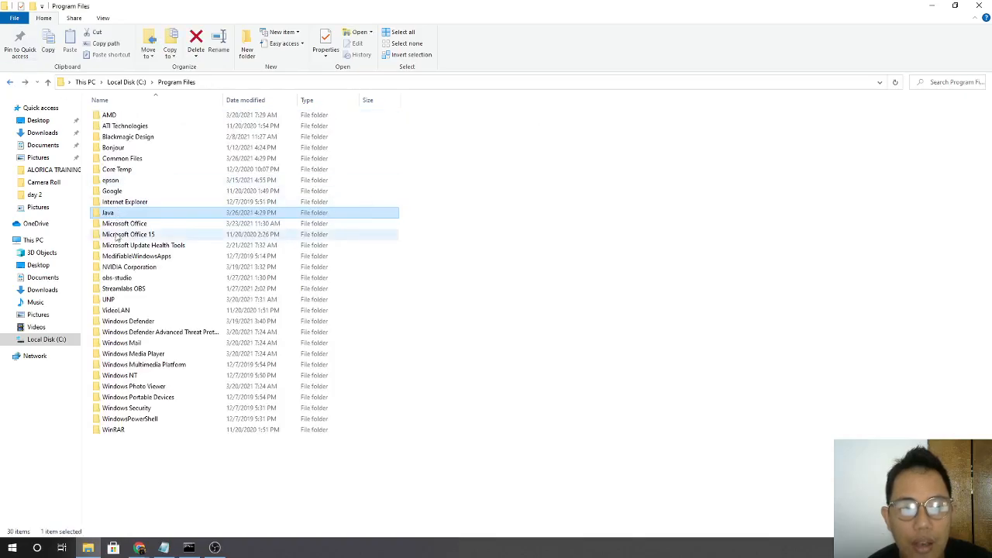
double_click(112, 216)
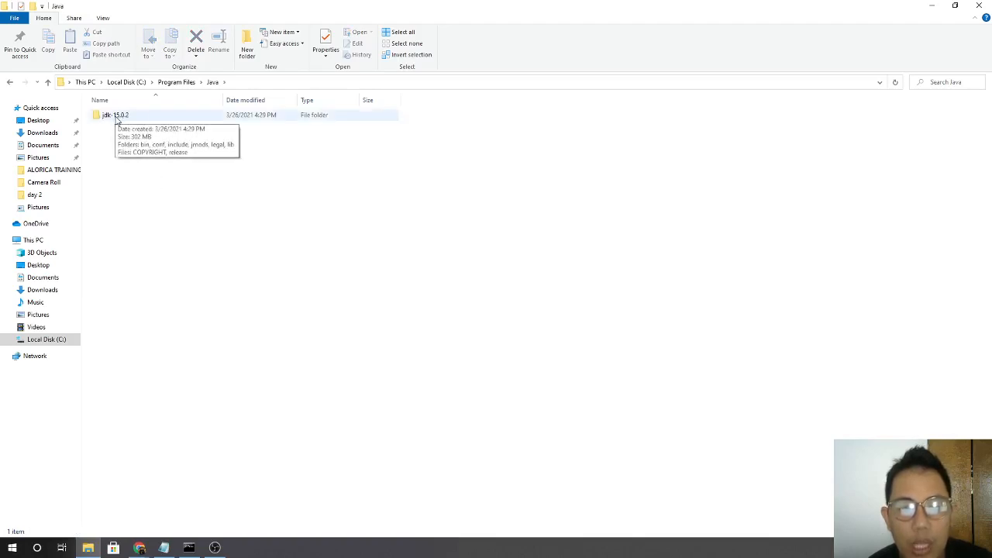
Open the bin folder inside the jdk-15.0.2 folder
click(117, 120)
double_click(130, 120)
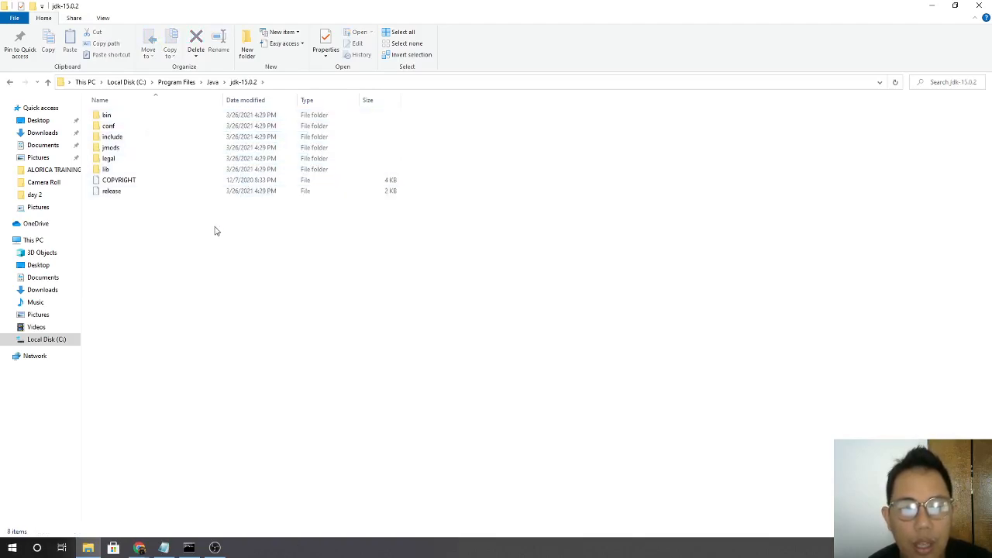
click(116, 119)
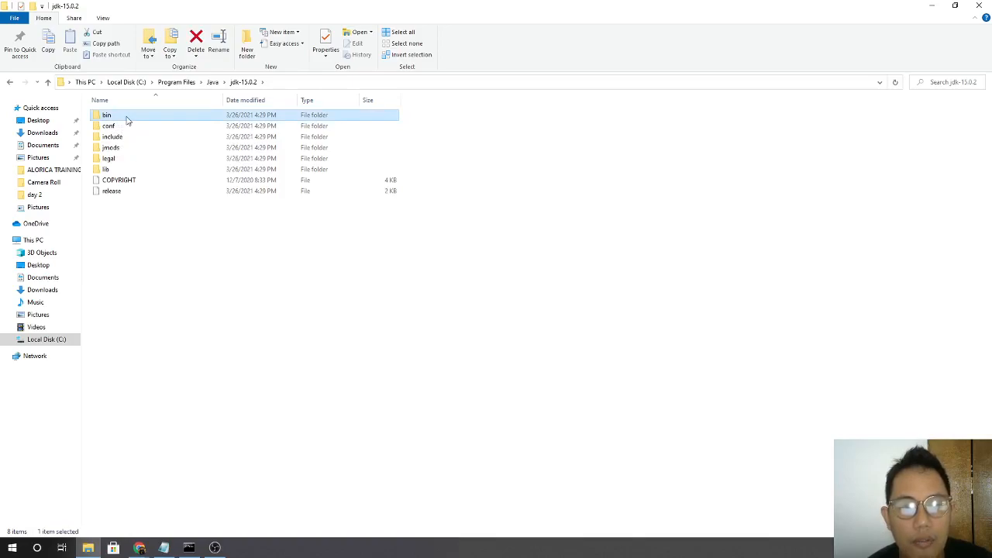
double_click(128, 121)
Copy the bin folder's full path, C:\Program Files\Java\jdk-15.0.2\bin
click(325, 84)
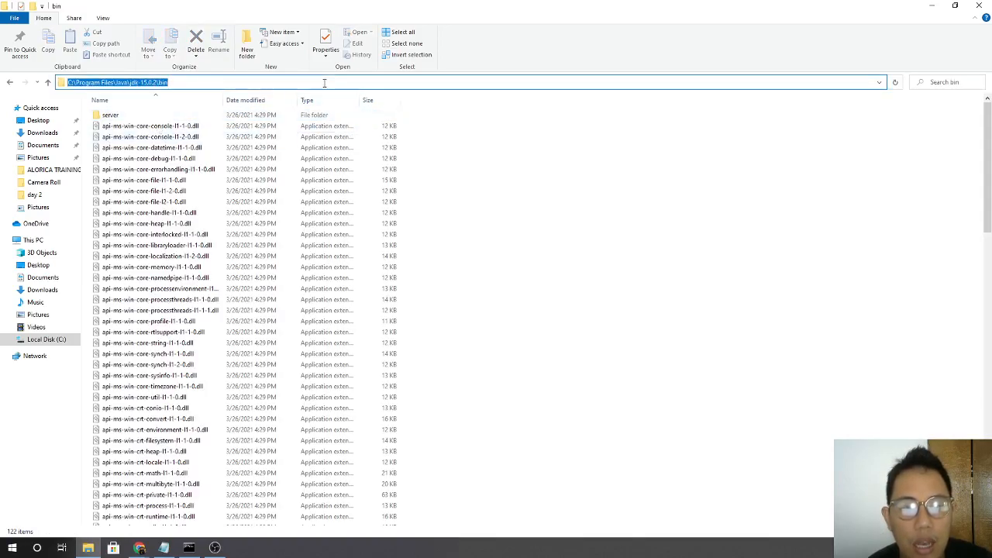
click(507, 193)
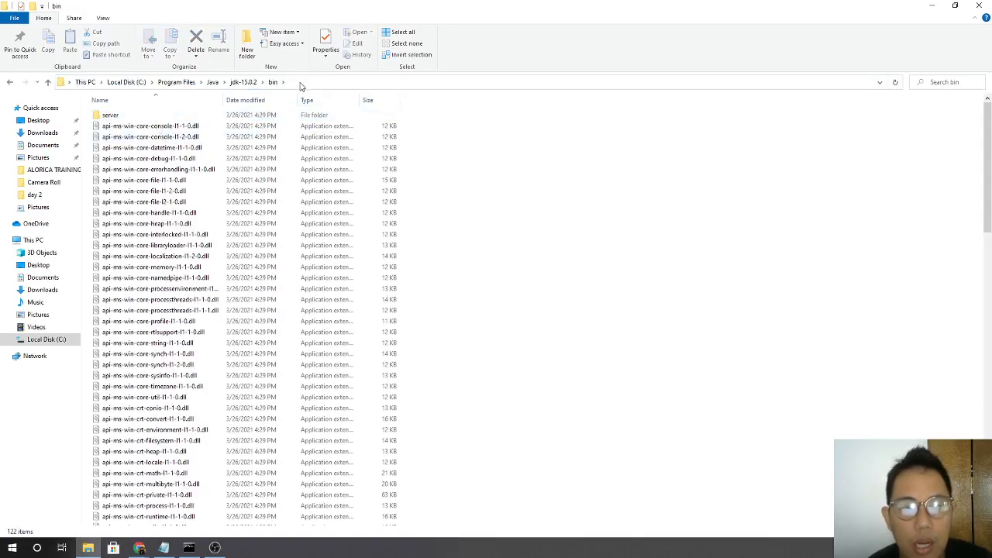
click(304, 84)
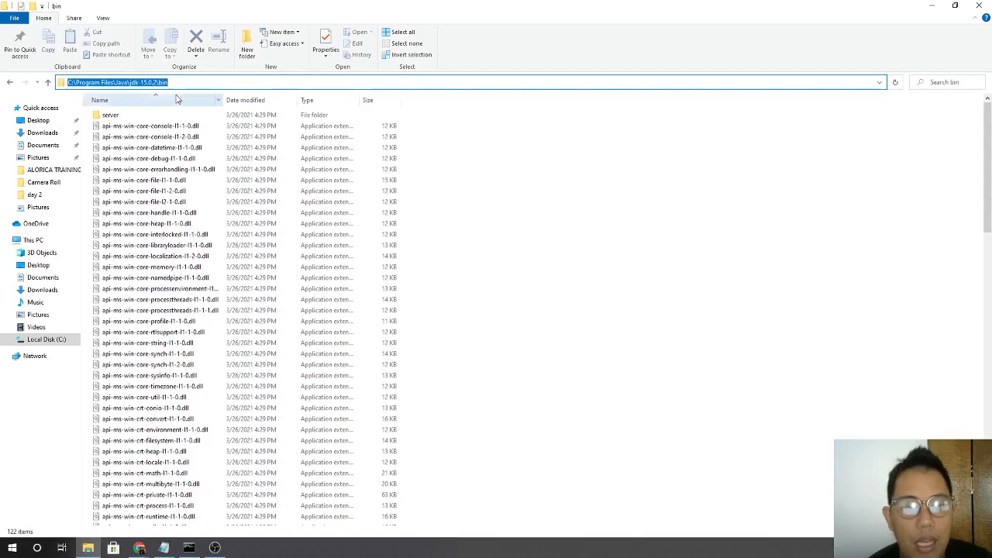
right_click(134, 82)
click(163, 117)
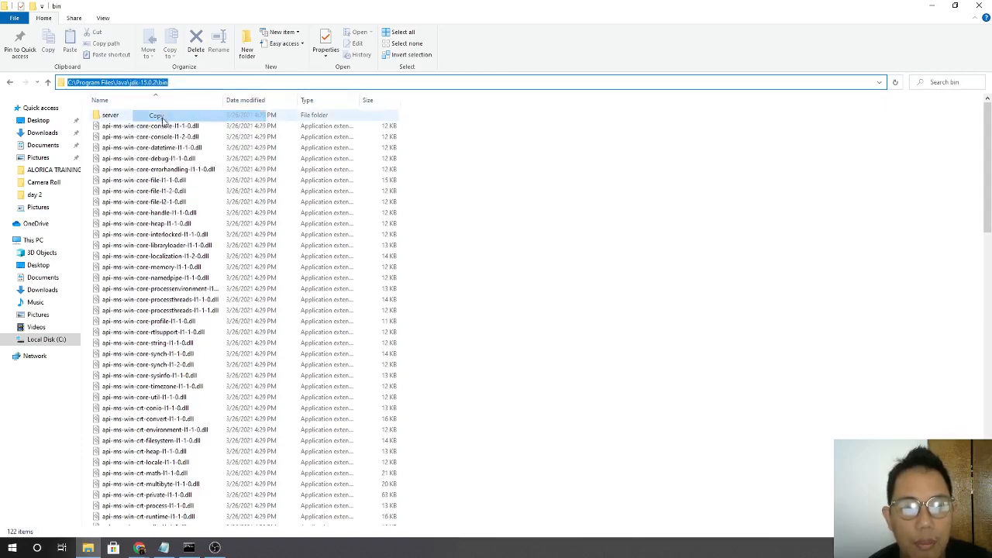
Open the Windows system About page and maximize its window
click(648, 376)
click(9, 551)
click(8, 551)
right_click(11, 551)
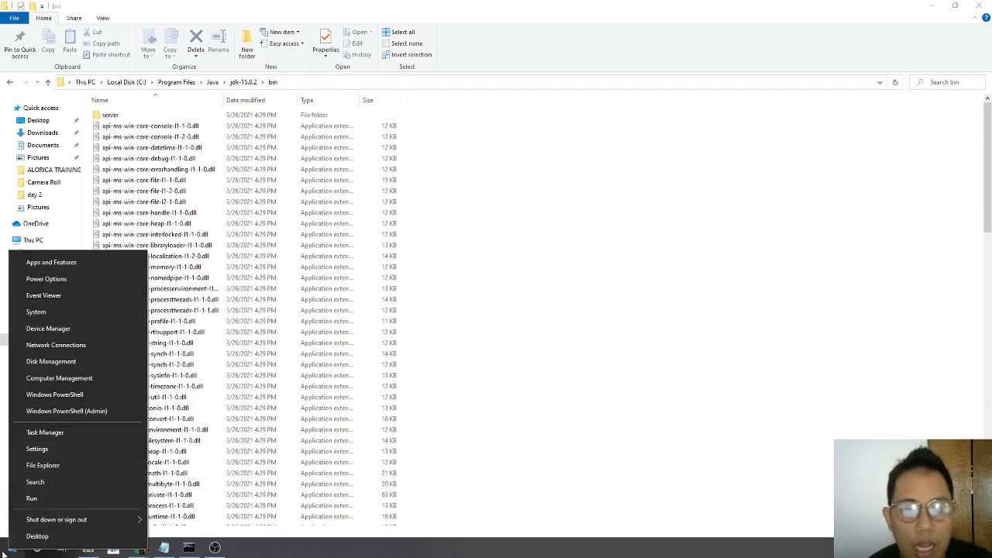
right_click(4, 552)
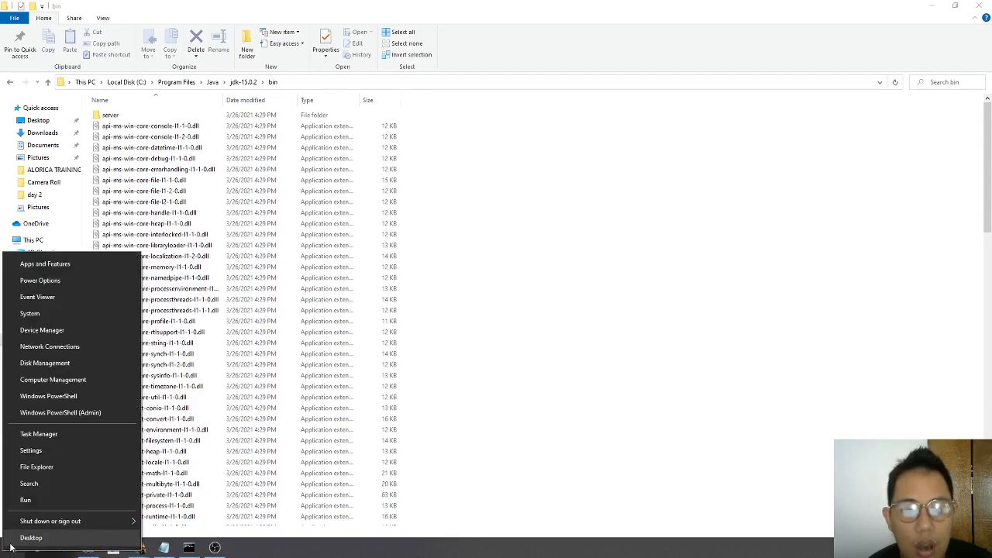
click(68, 313)
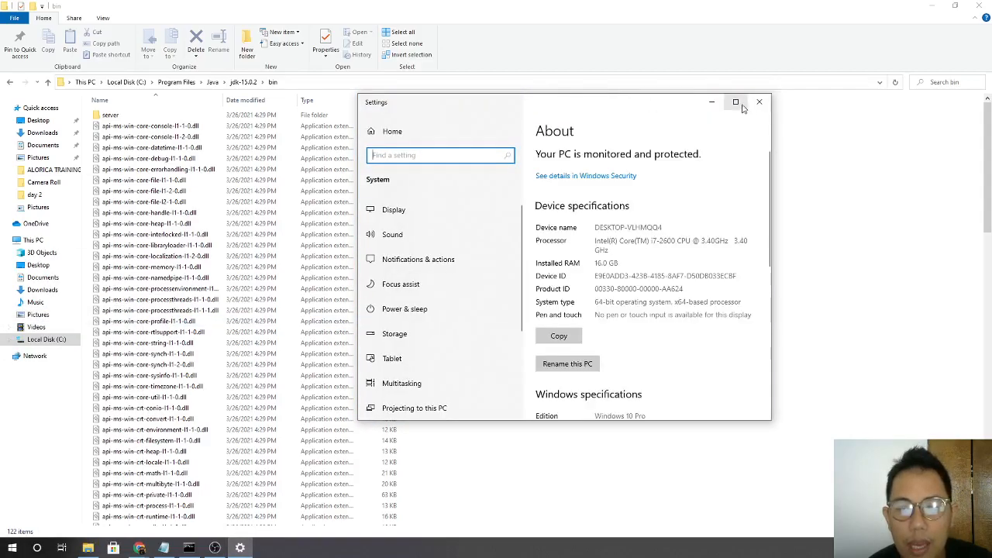
click(737, 102)
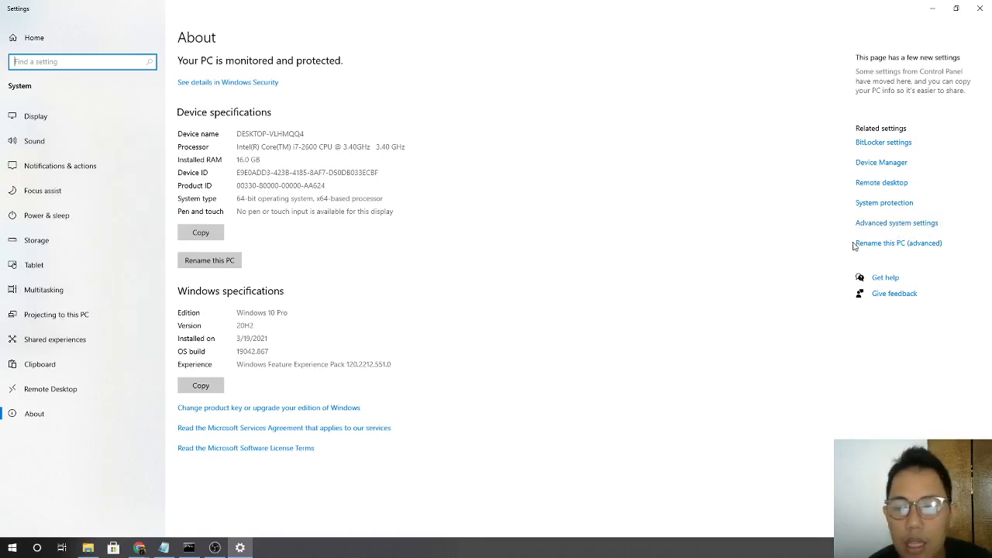
Open the environment variables from the advanced system settings and move their dialog clear of System Properties
click(892, 224)
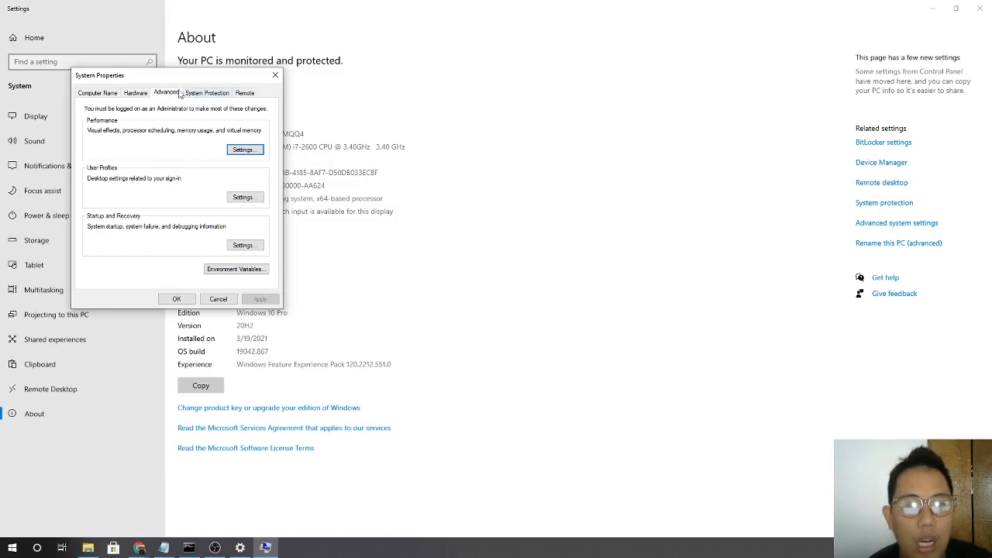
click(234, 271)
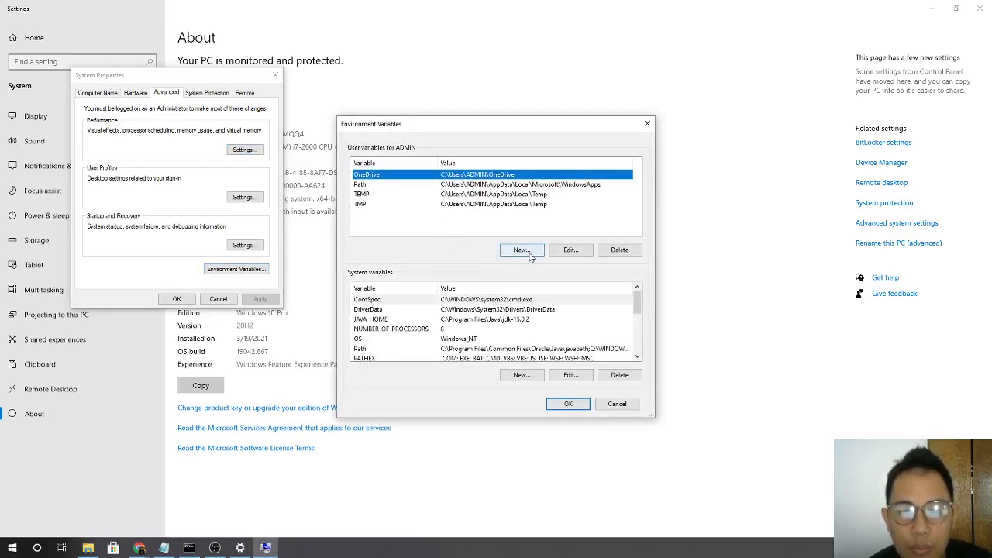
drag(561, 132, 569, 78)
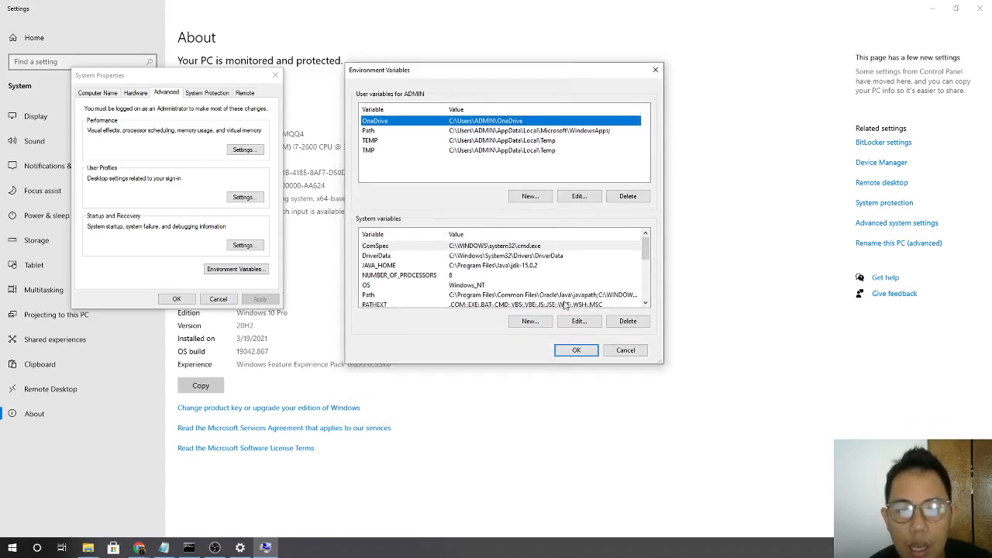
click(530, 321)
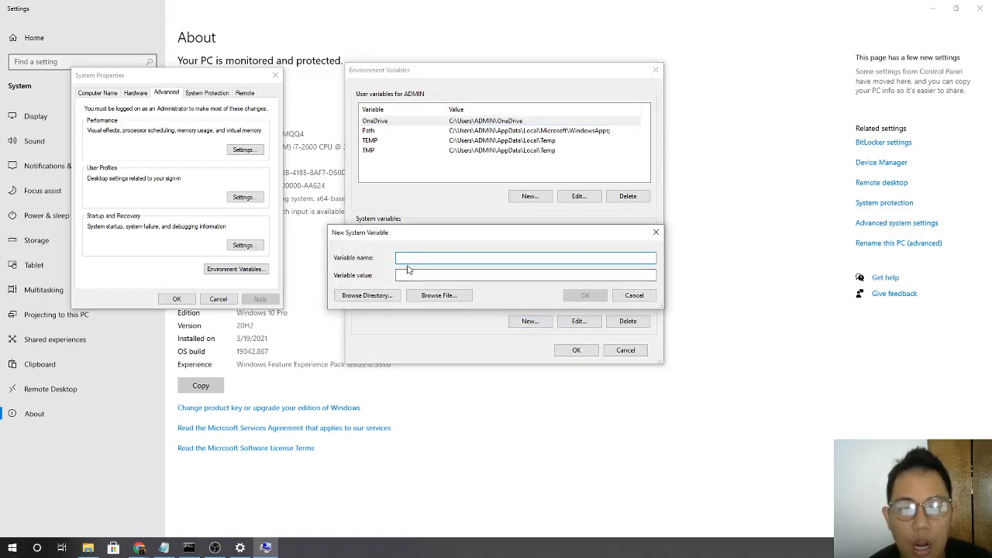
click(656, 232)
click(531, 197)
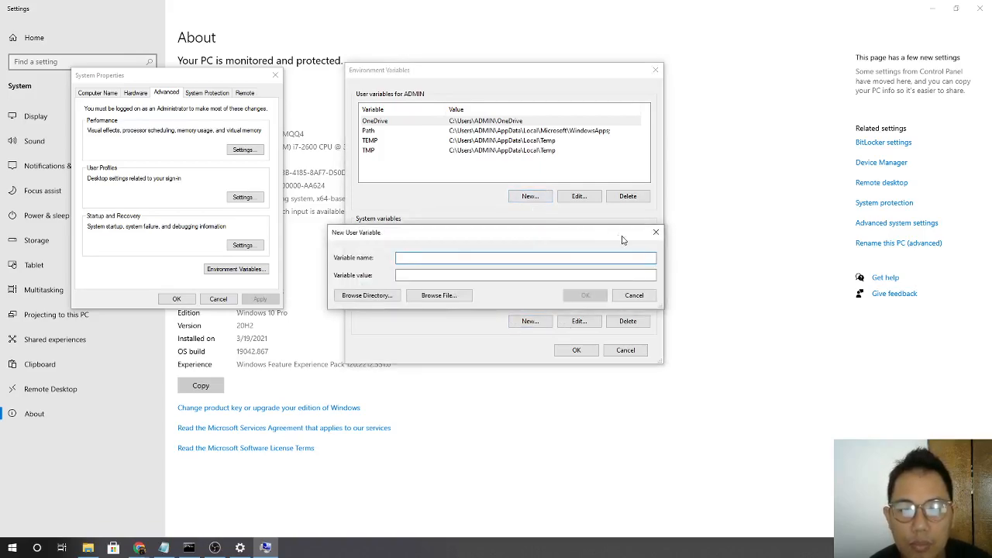
click(656, 232)
click(580, 198)
key(Escape)
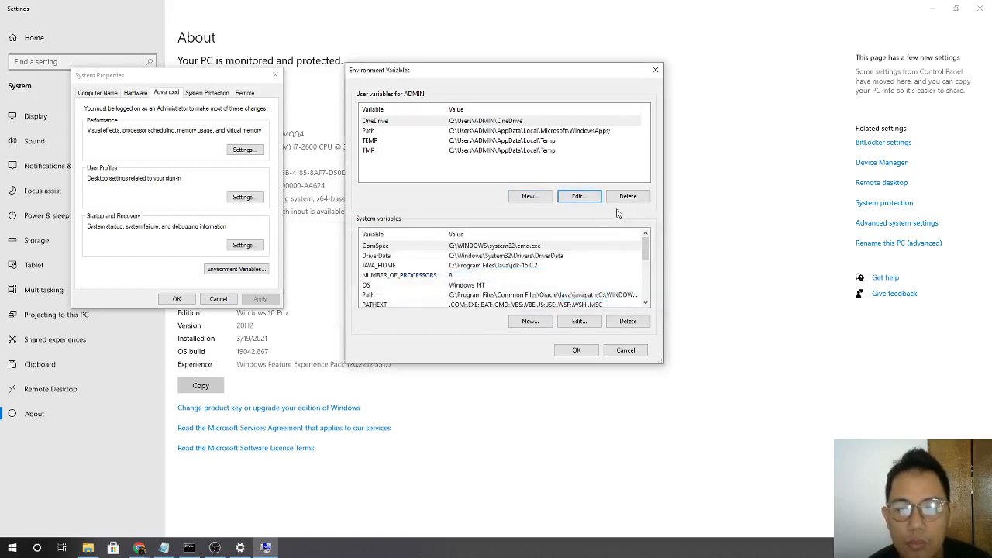
click(529, 323)
key(Escape)
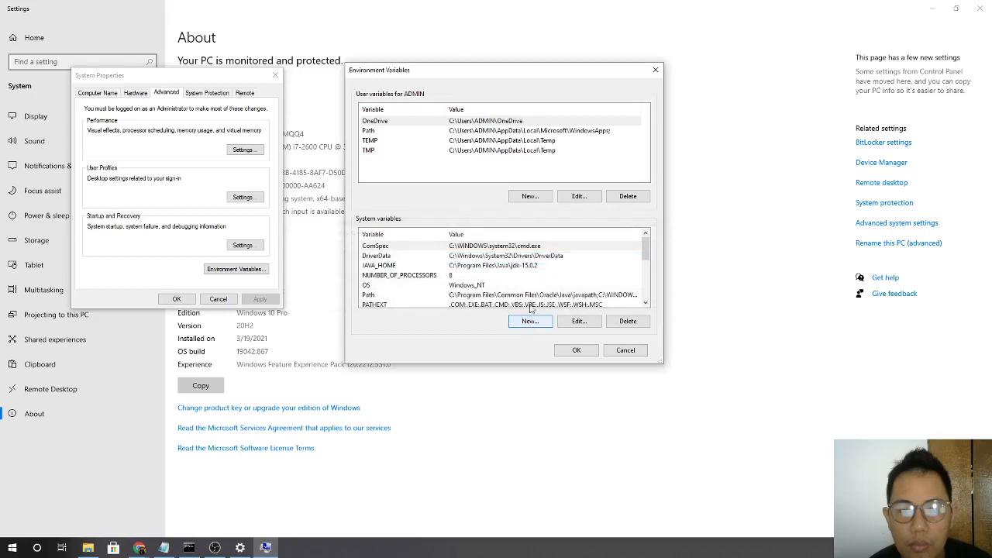
double_click(459, 134)
key(Escape)
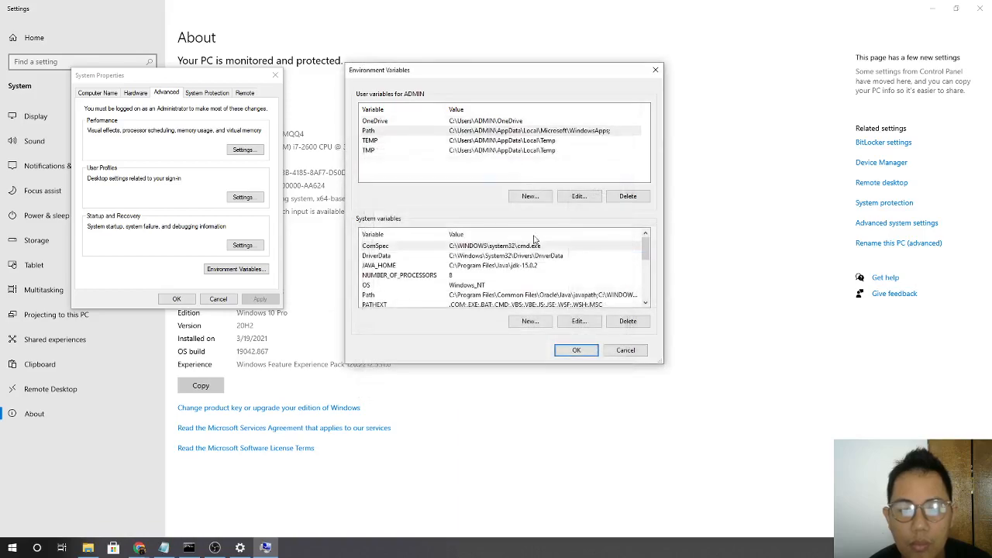
click(388, 161)
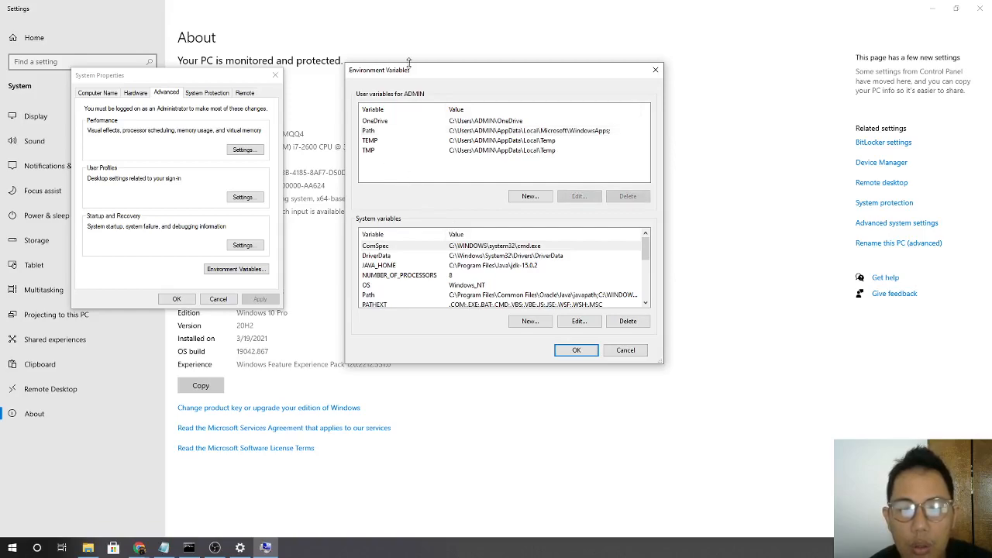
click(655, 69)
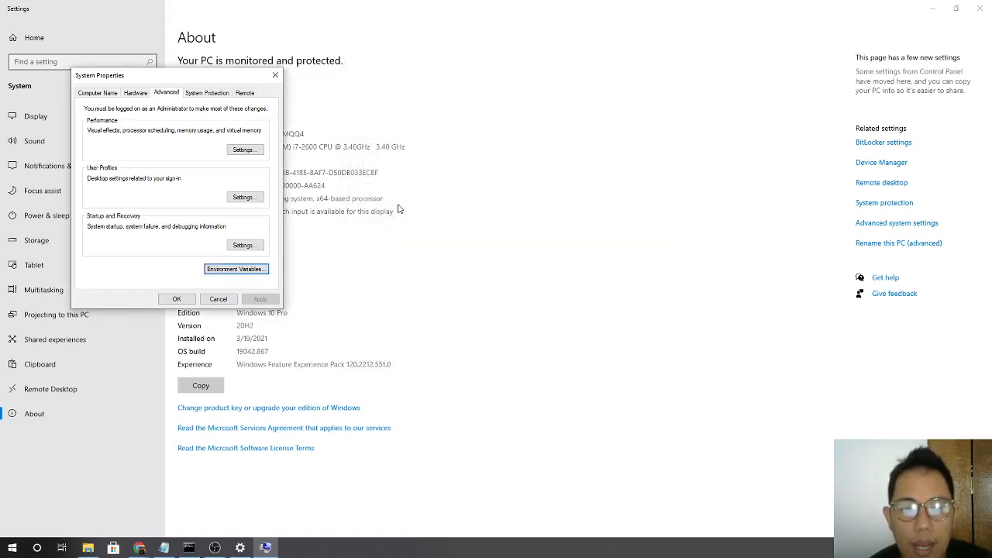
Add C:\Program Files\Java\jdk-15.0.2\bin as a new entry in the user Path environment variable
click(234, 271)
click(361, 185)
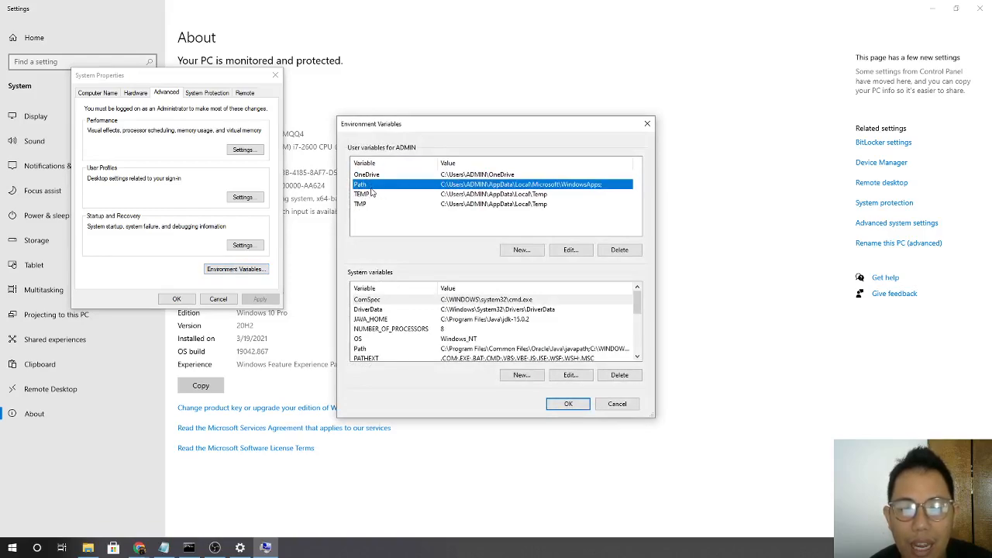
double_click(373, 189)
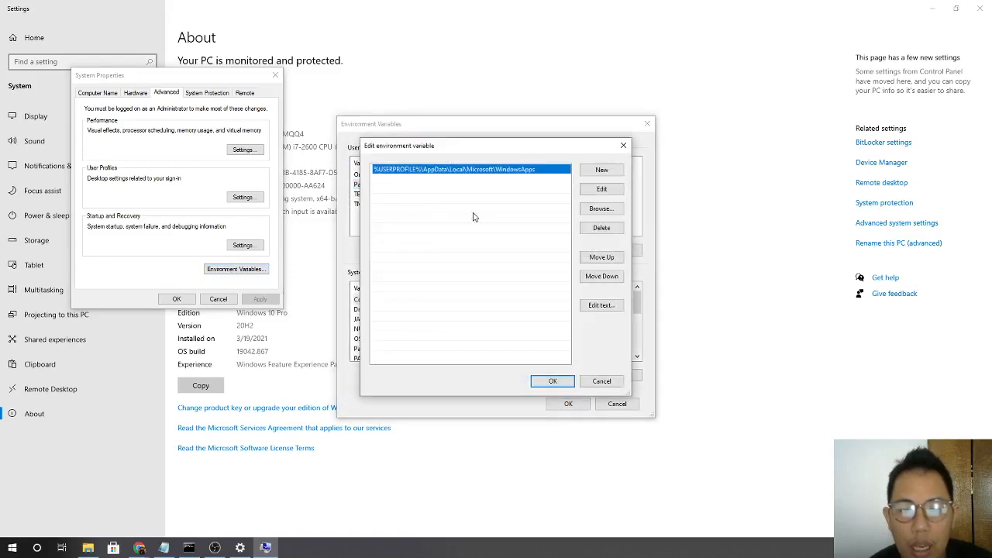
drag(522, 143, 490, 128)
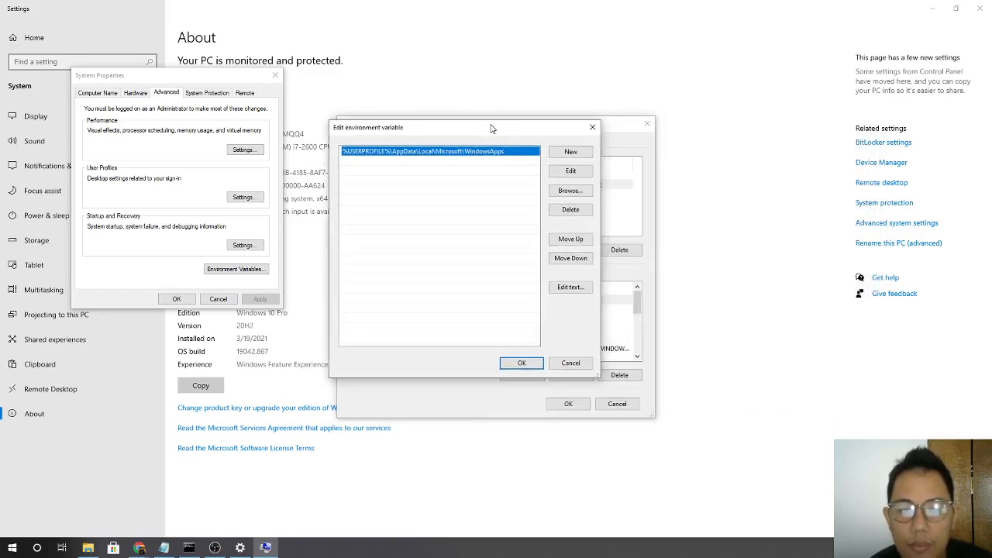
click(574, 154)
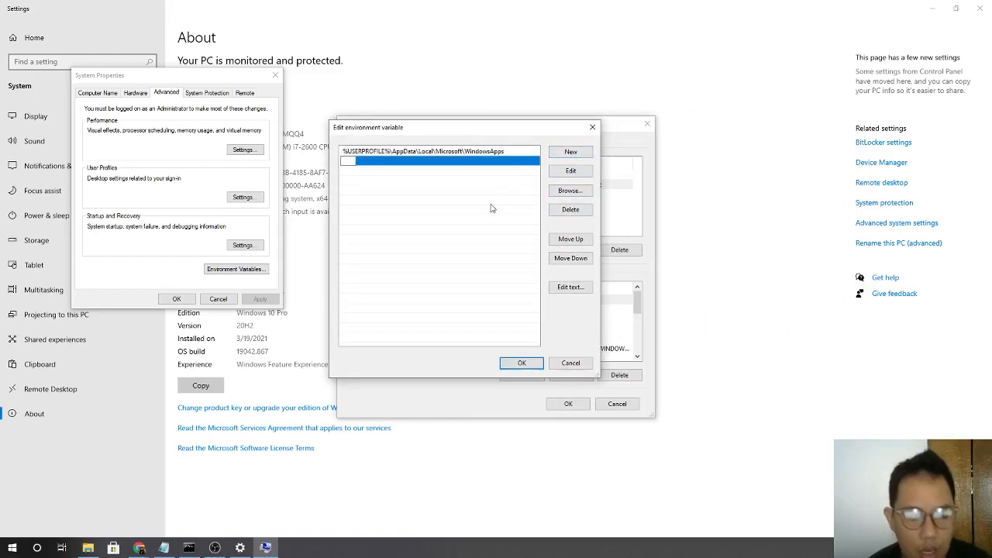
key(ctrl+v)
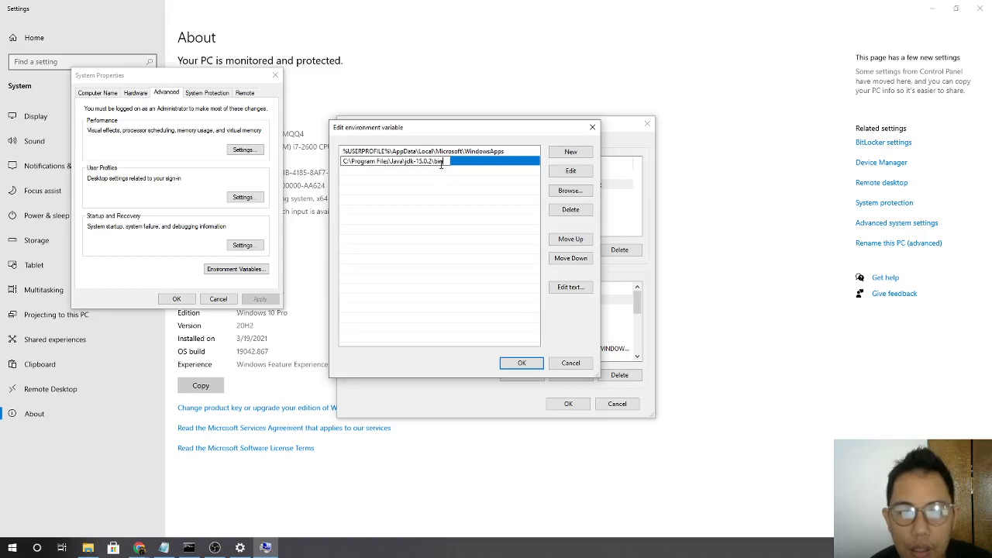
key(ctrl+a)
key(ctrl+c)
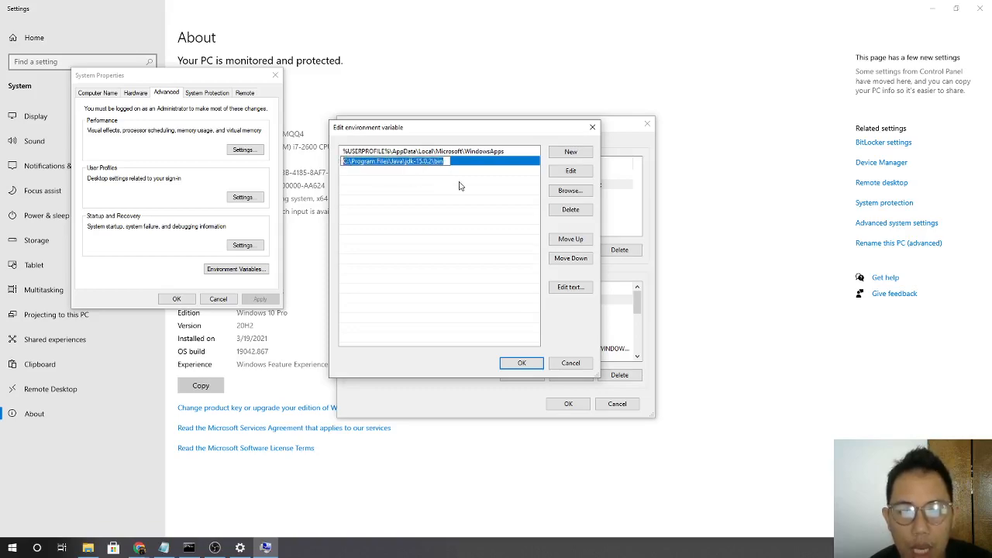
click(519, 365)
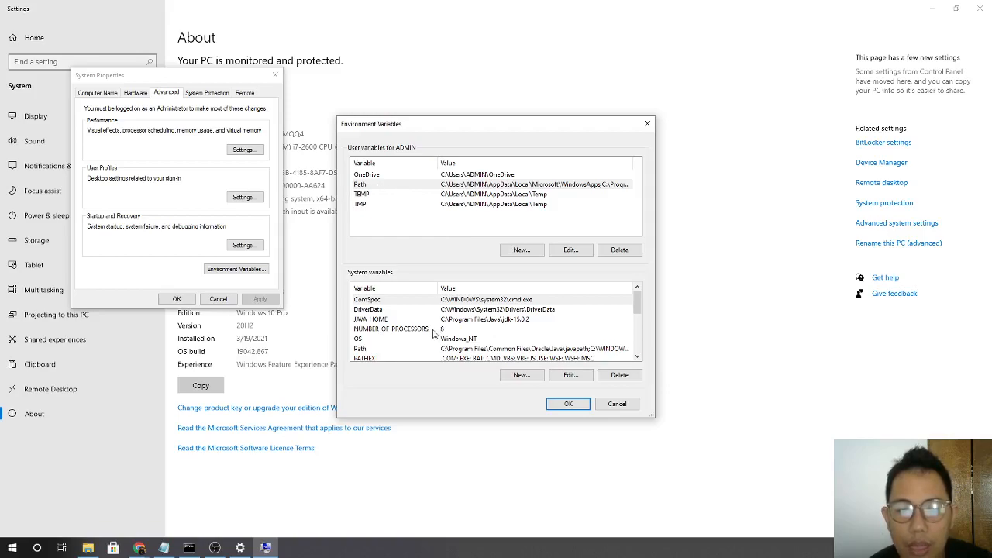
Fill in a new system variable JAVA_HOME with the value C:\Program Files\Java\jdk-15.0.2, then cancel without adding it
click(385, 321)
scroll(480, 330, down, 2)
scroll(479, 330, up, 2)
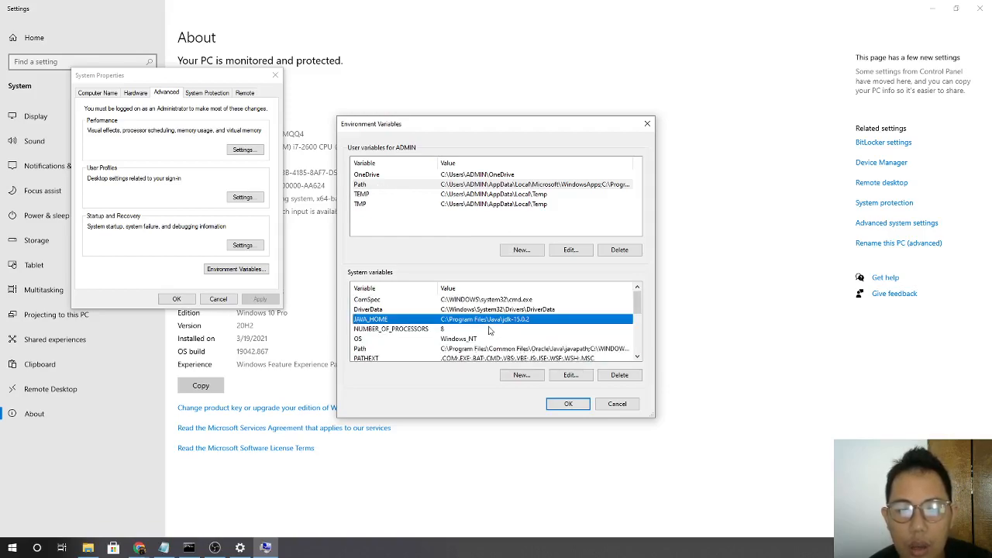
click(521, 375)
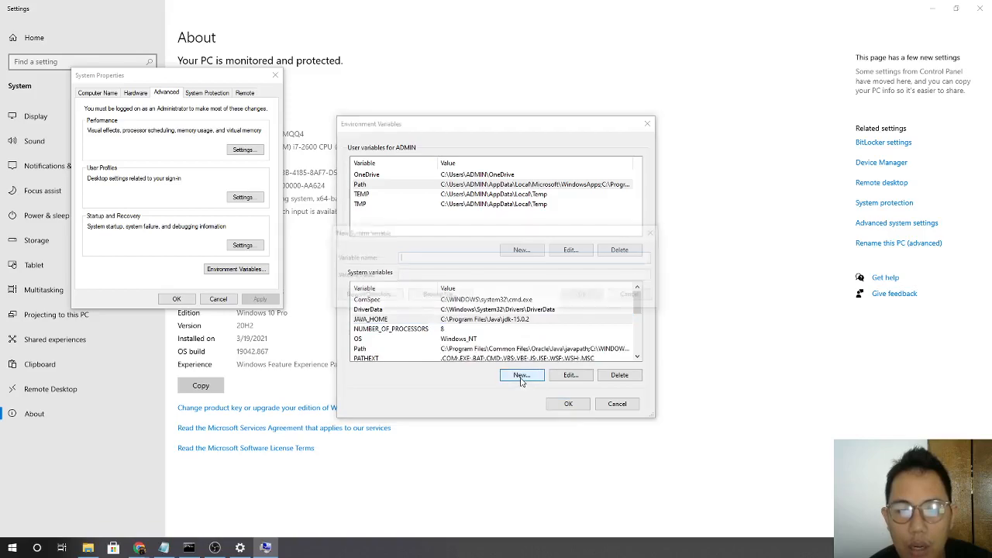
drag(450, 235, 485, 157)
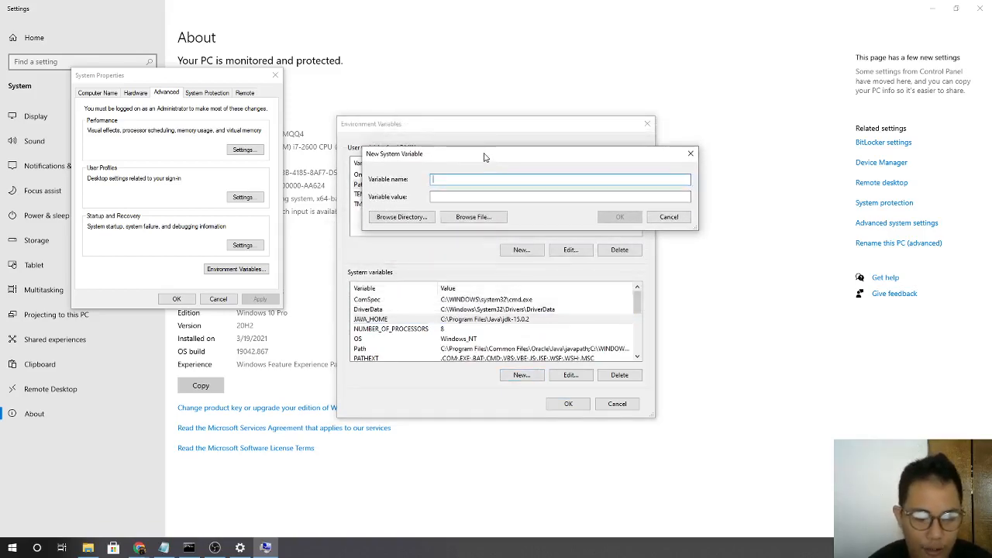
text(java)
key(BackSpace)
key(BackSpace)
key(BackSpace)
key(BackSpace)
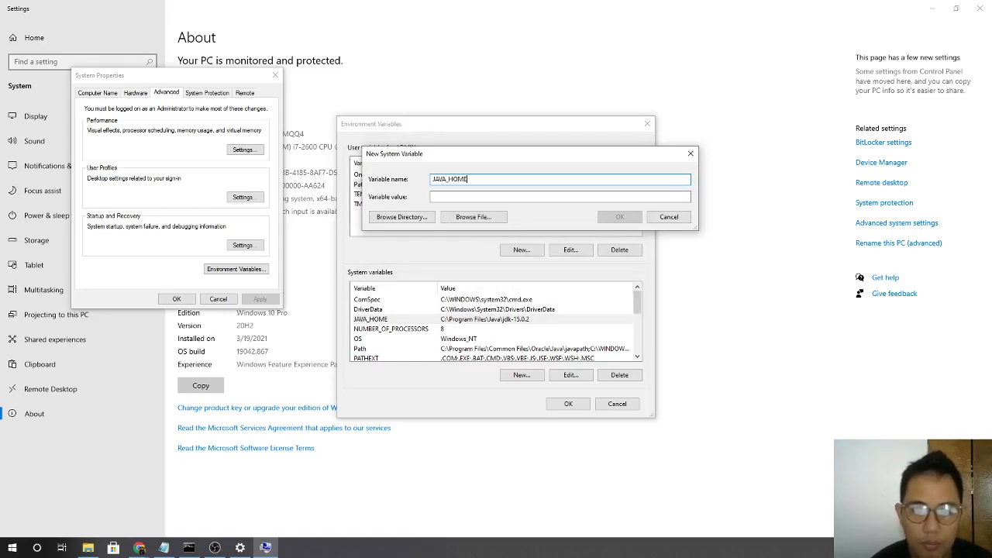
click(480, 198)
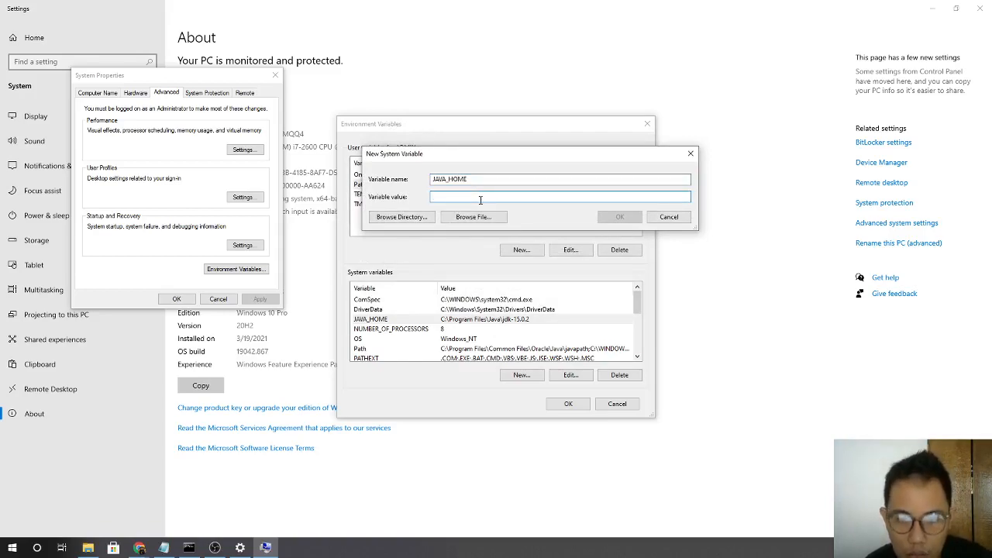
key(ctrl+v)
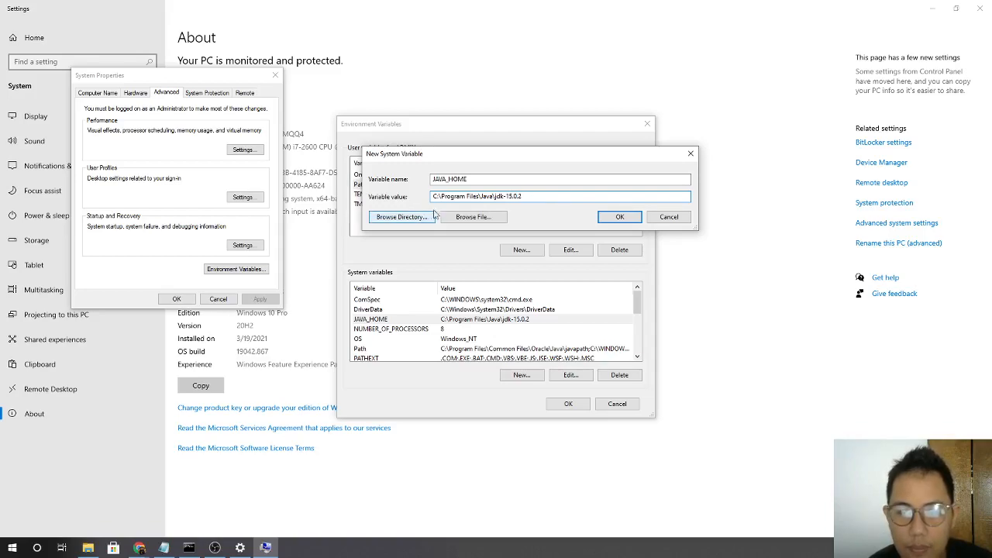
click(669, 217)
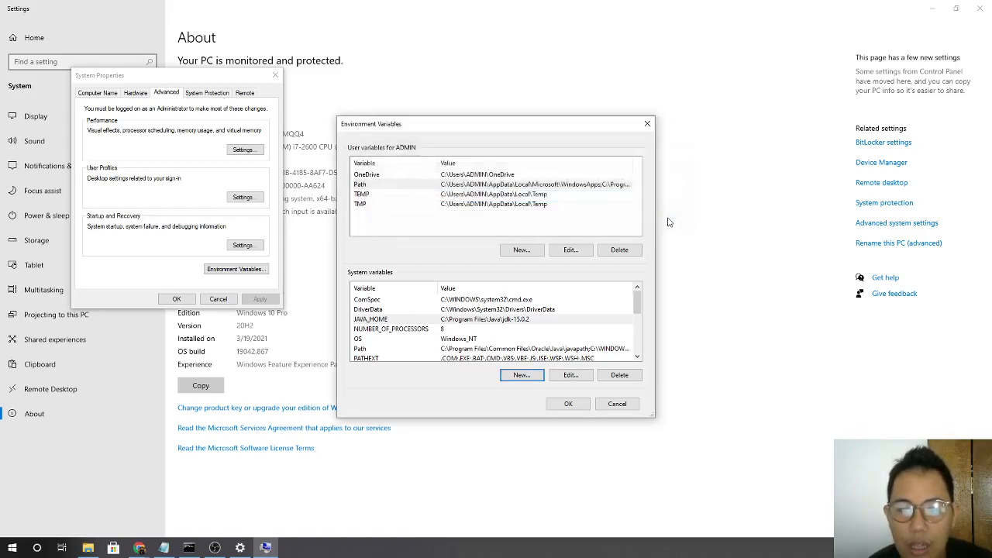
Accept the environment variable changes and close System Properties with its settings confirmed
click(485, 320)
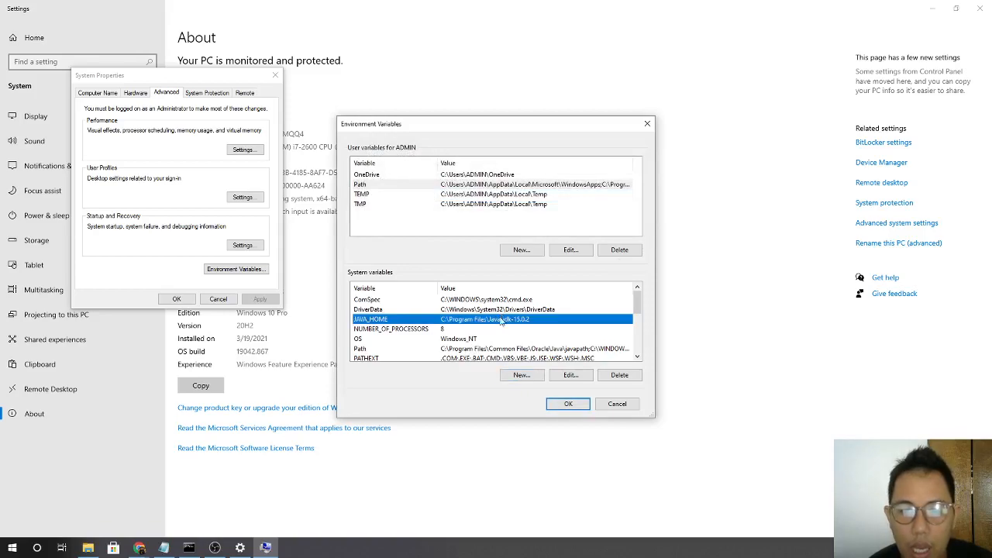
click(570, 407)
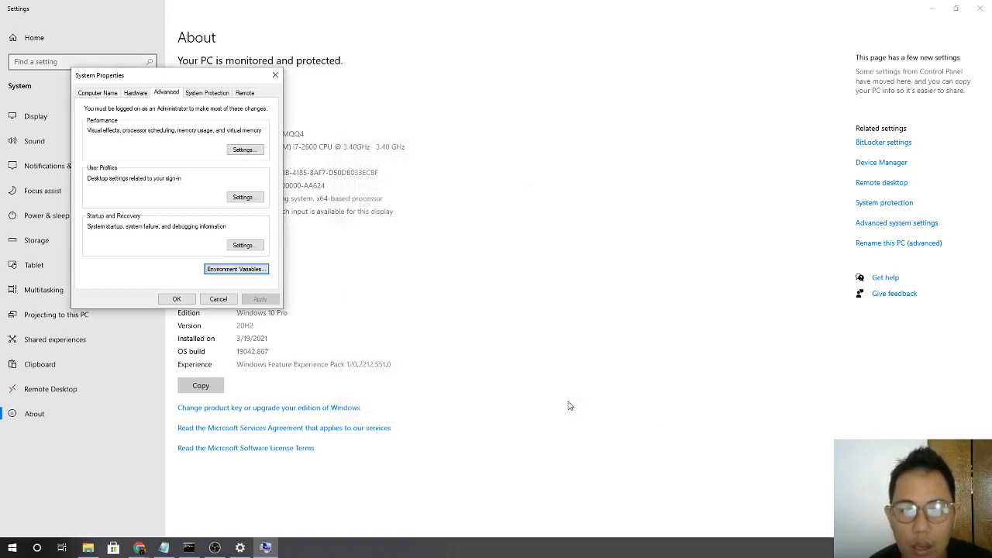
click(178, 300)
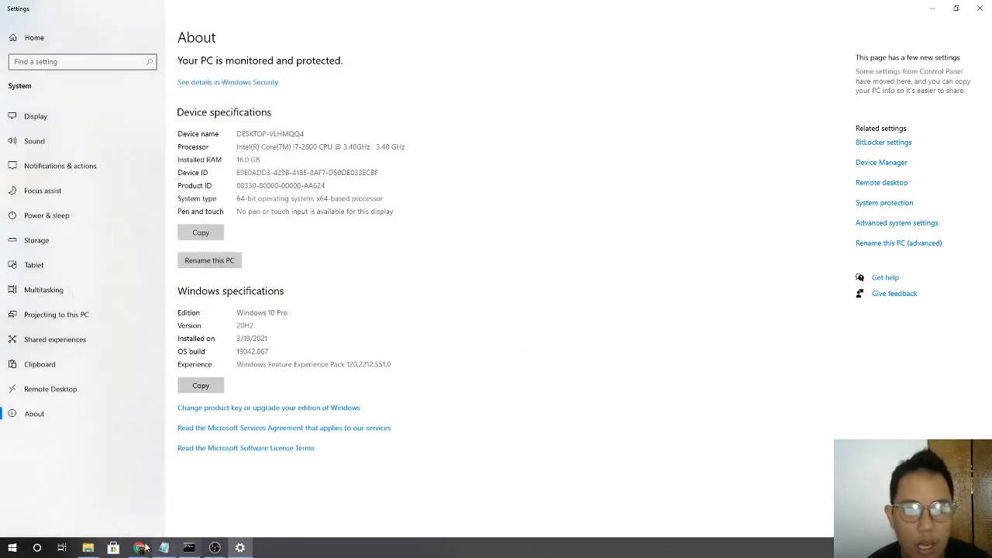
click(12, 548)
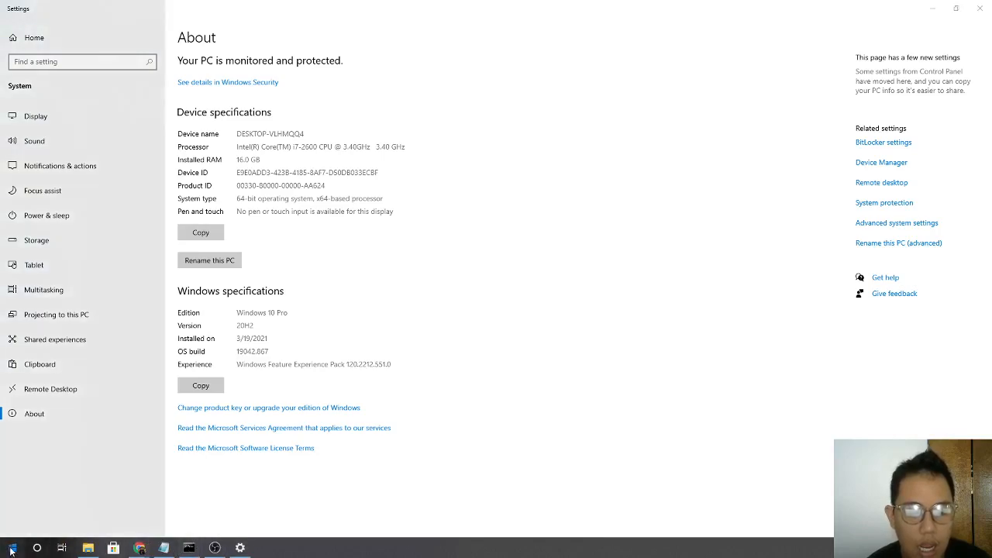
text(CMD)
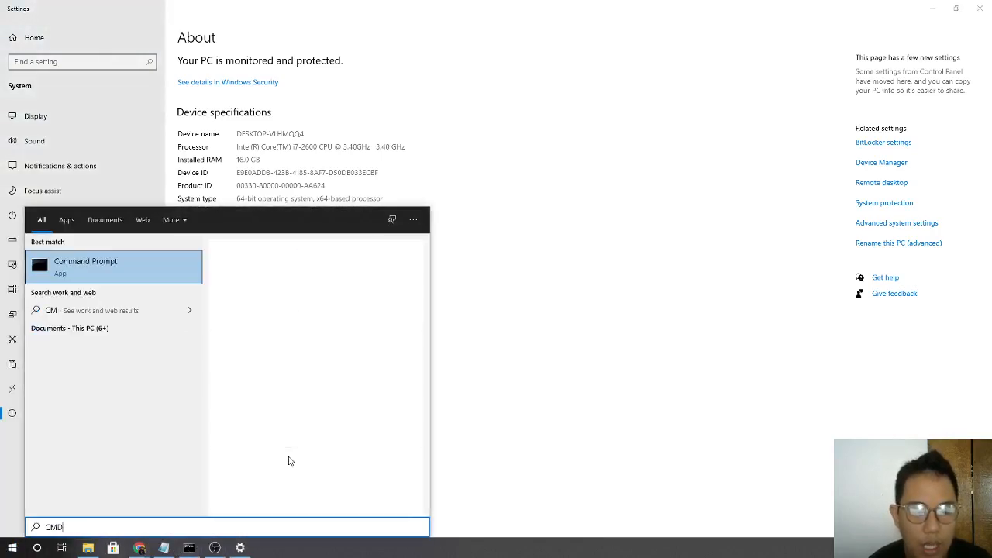
key(BackSpace)
key(BackSpace)
key(BackSpace)
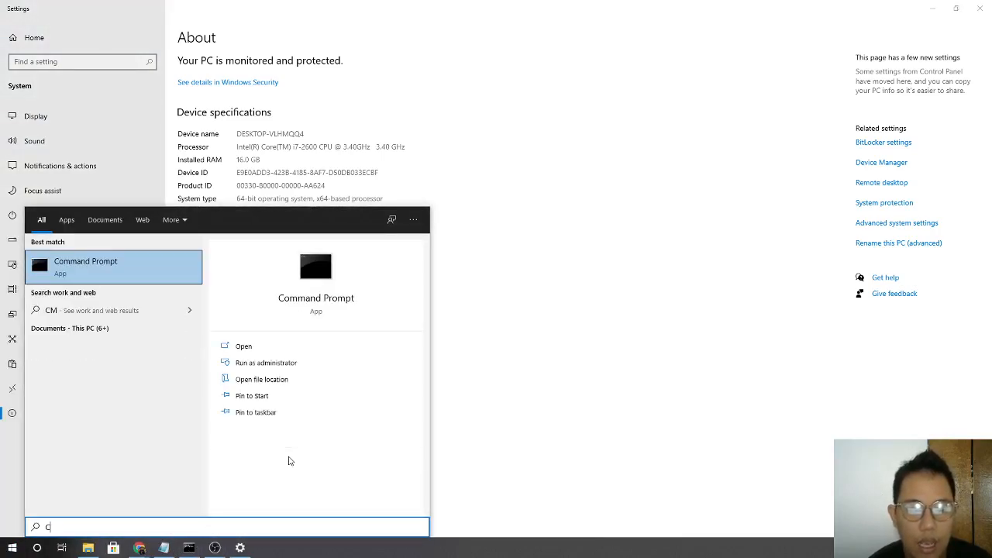
key(super)
key(Escape)
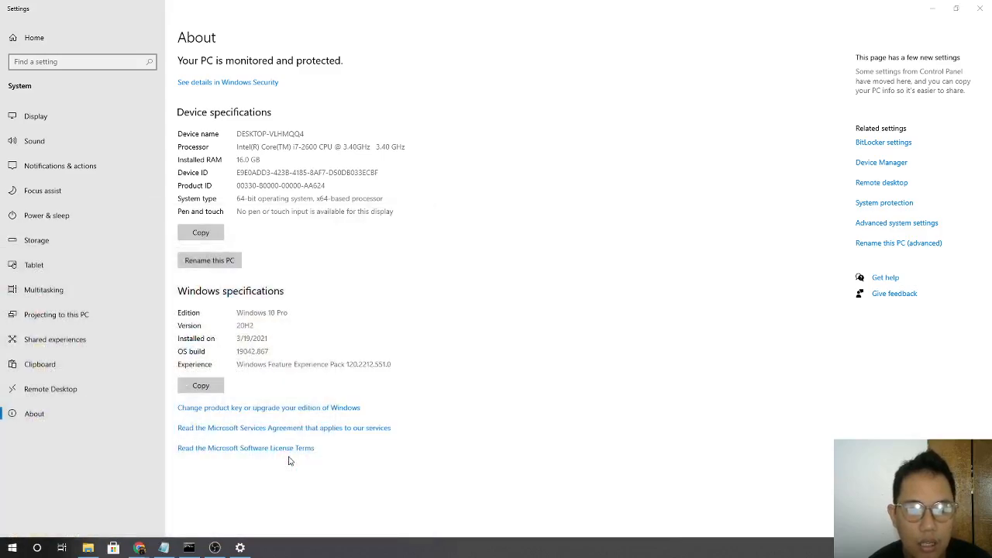
Open a Command Prompt, switch to the one already running, and check the installed Java version with java --version
key(super)
text(CMD)
key(Return)
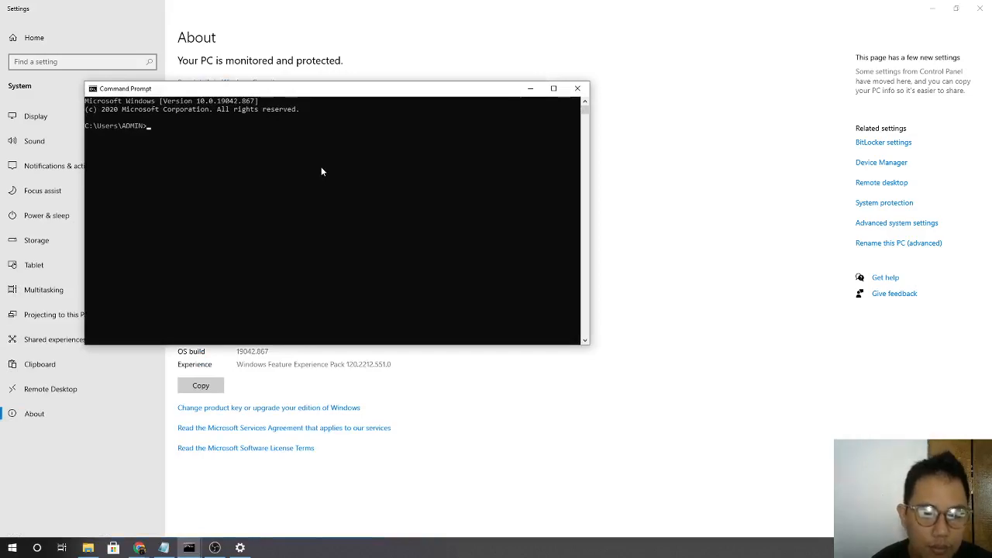
click(188, 546)
click(177, 518)
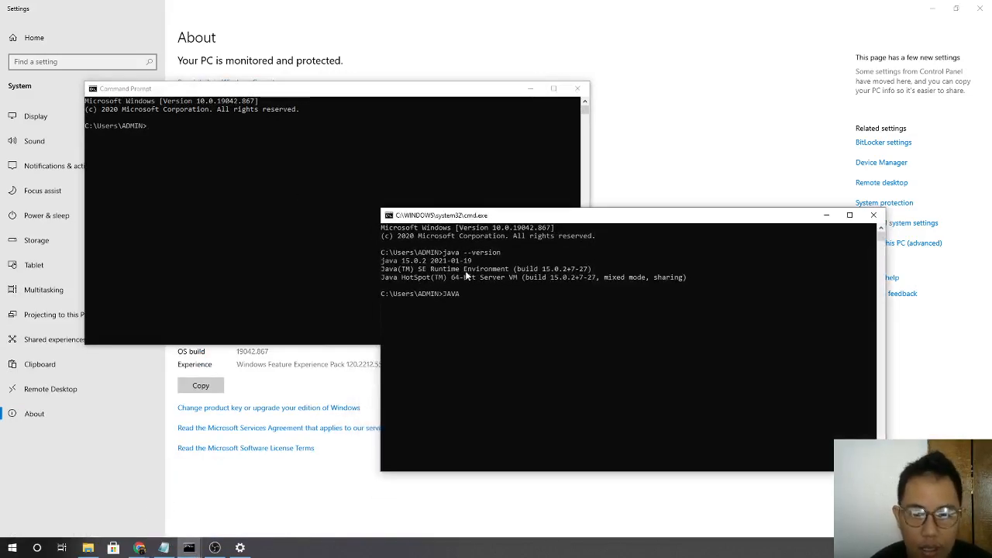
text(java )
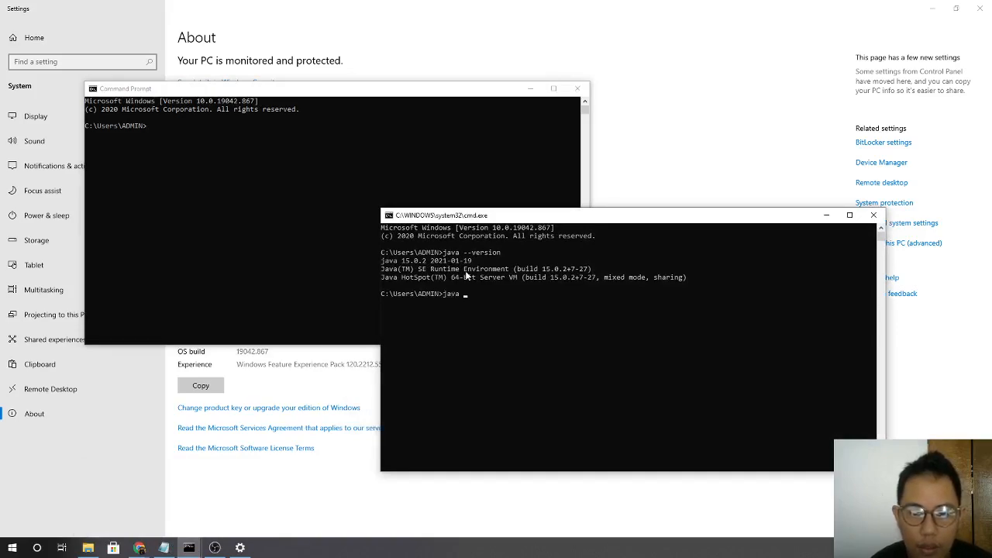
text(--version)
key(Return)
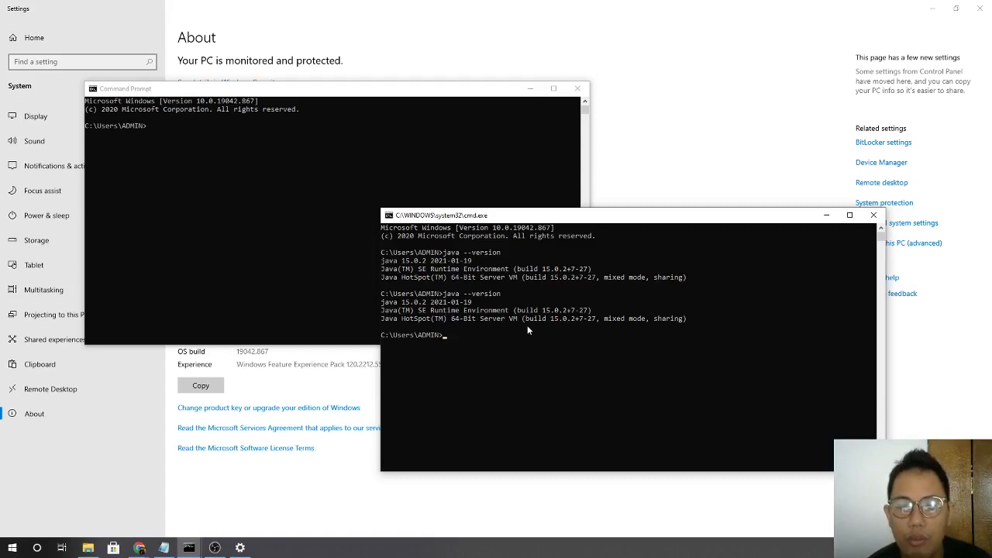
Close both Command Prompt windows and the Settings window to return to the browser
drag(555, 218, 381, 175)
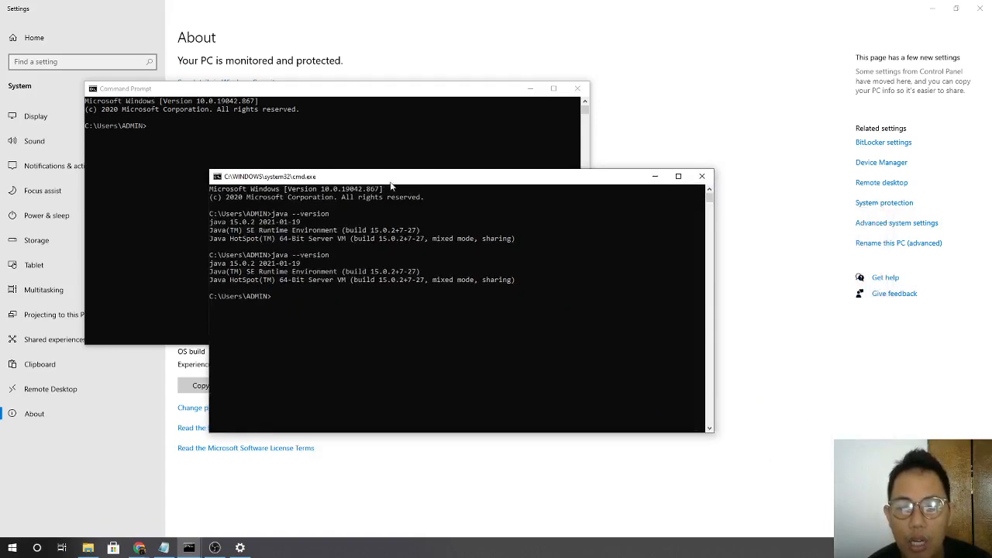
click(701, 171)
click(577, 88)
click(980, 8)
click(979, 5)
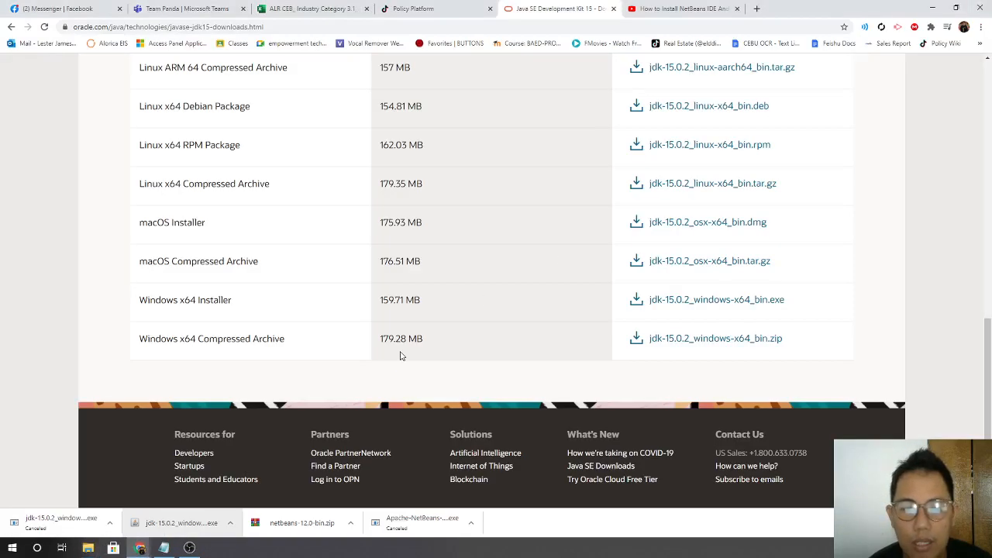
Go to google.com and search for "netbeans download"
click(534, 26)
text(google.com)
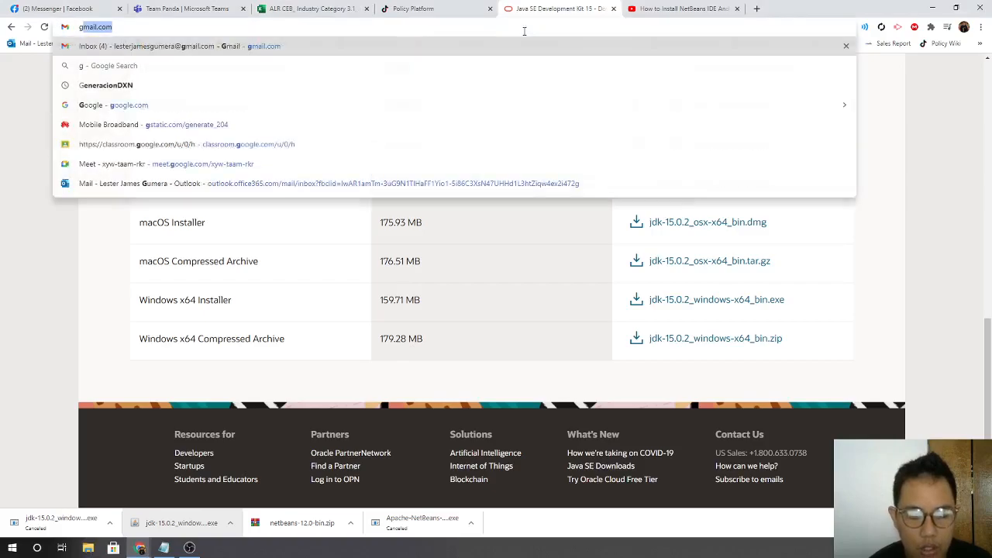
key(Return)
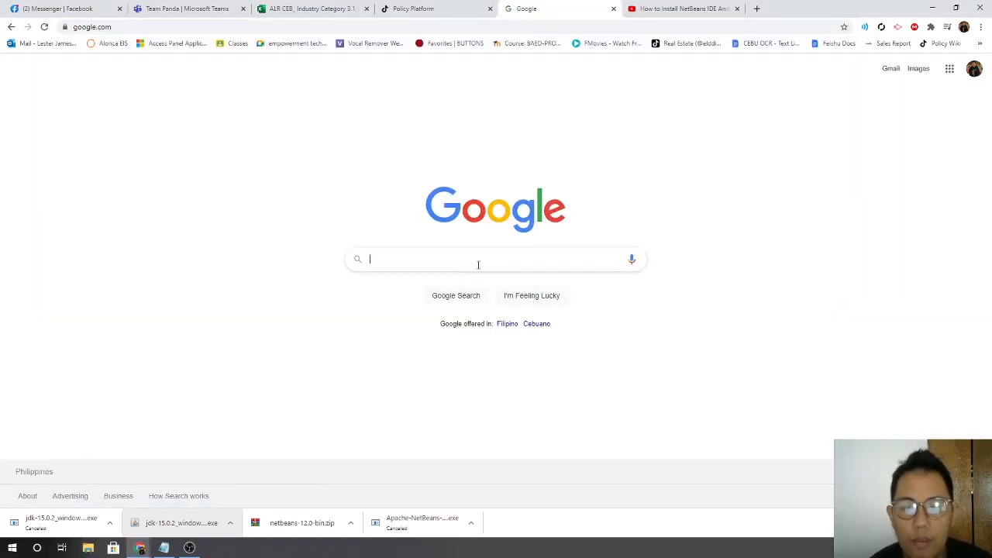
click(479, 263)
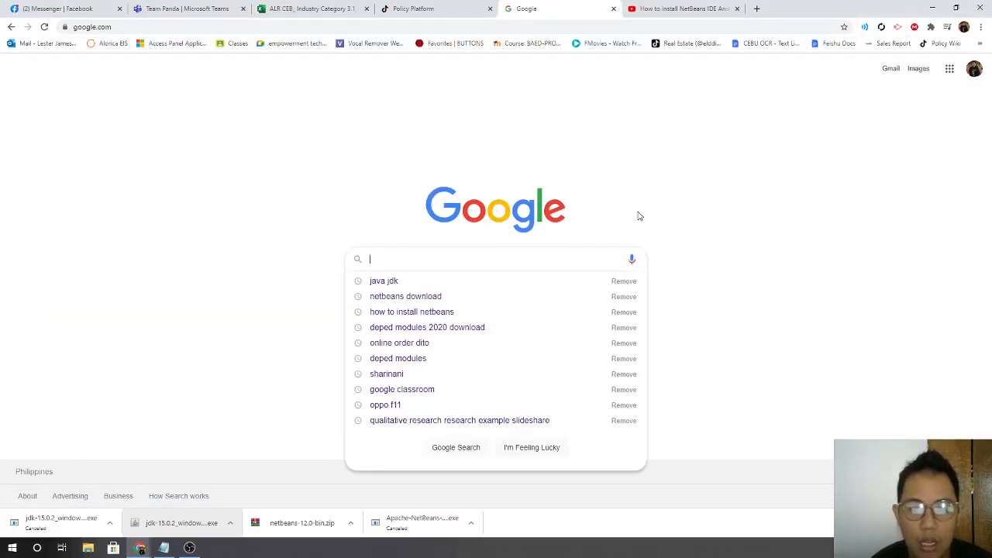
key(Escape)
text(netbeans)
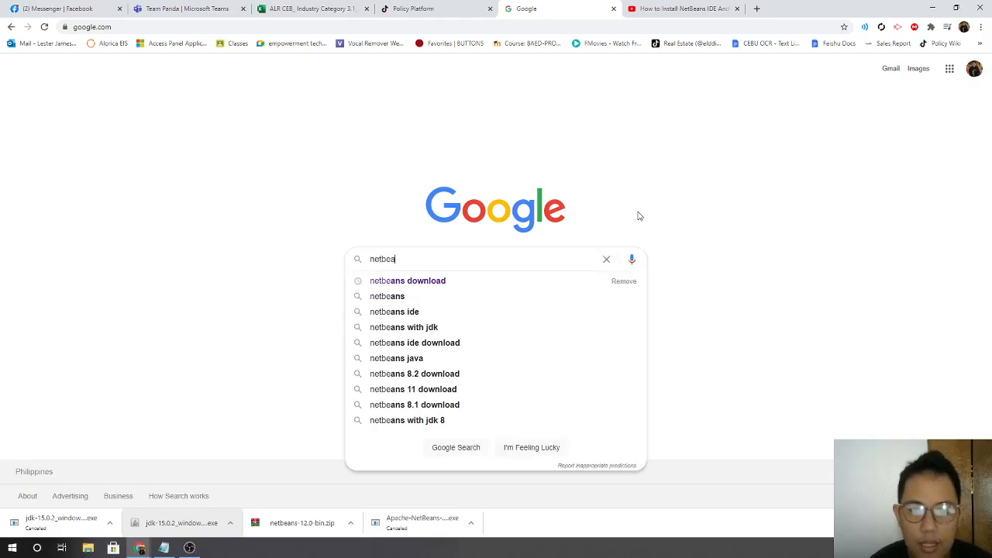
click(424, 282)
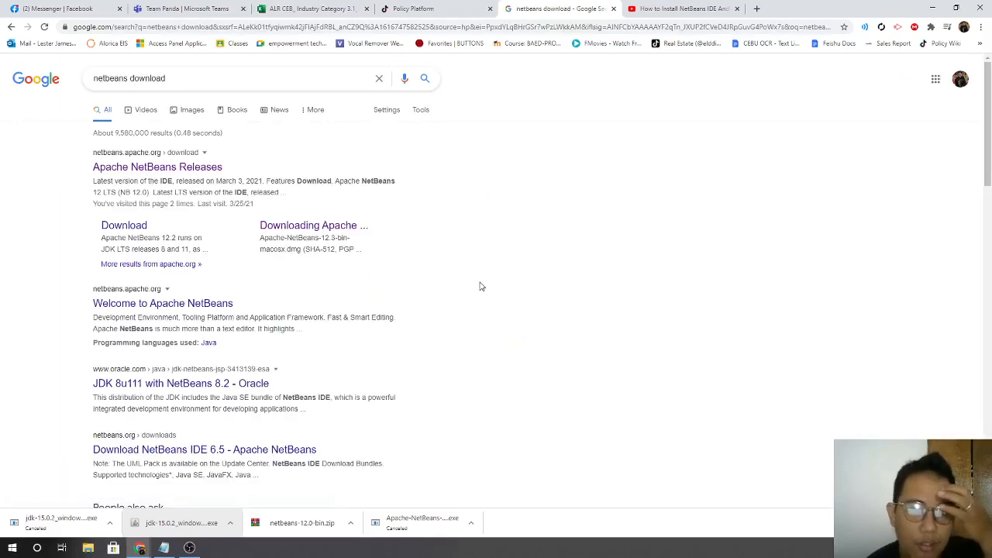
Open the Apache NetBeans Releases result and go to the download page for Apache NetBeans 12 LTS (NB 12.0)
click(140, 171)
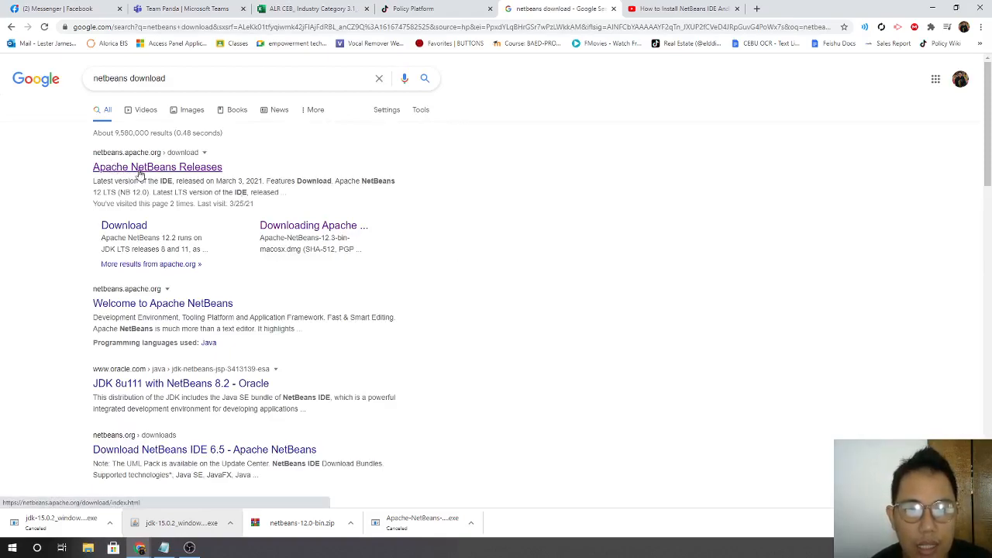
scroll(612, 285, down, 1)
scroll(541, 265, up, 1)
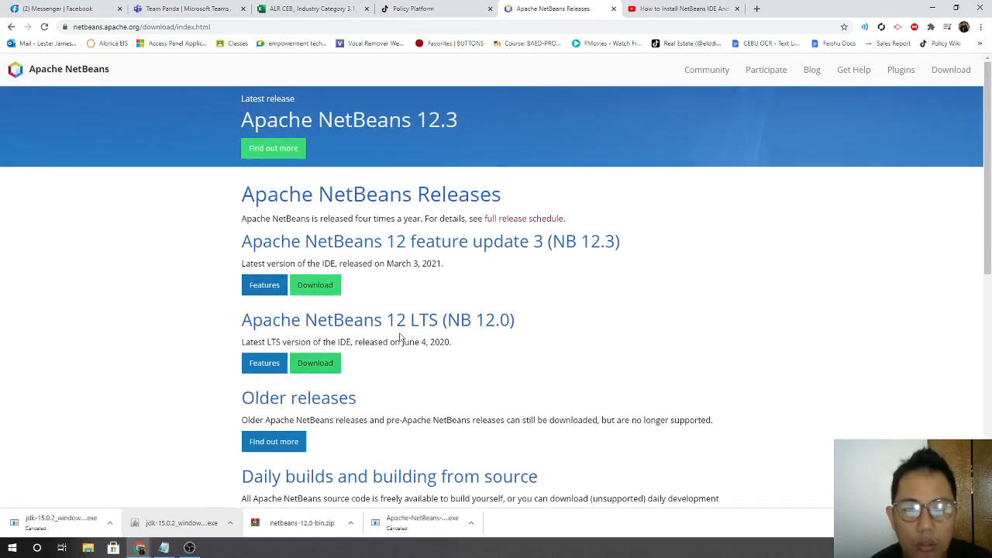
drag(524, 326, 219, 331)
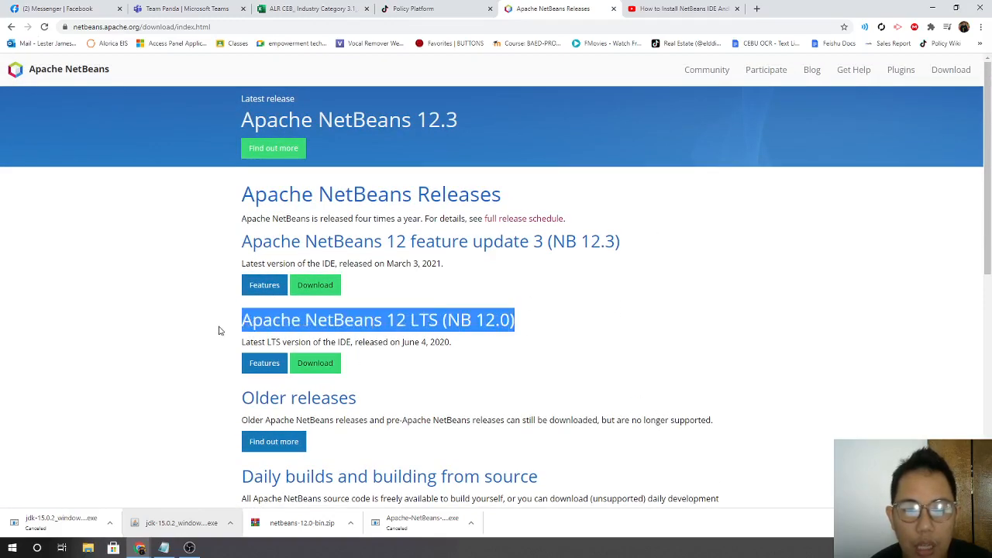
click(312, 370)
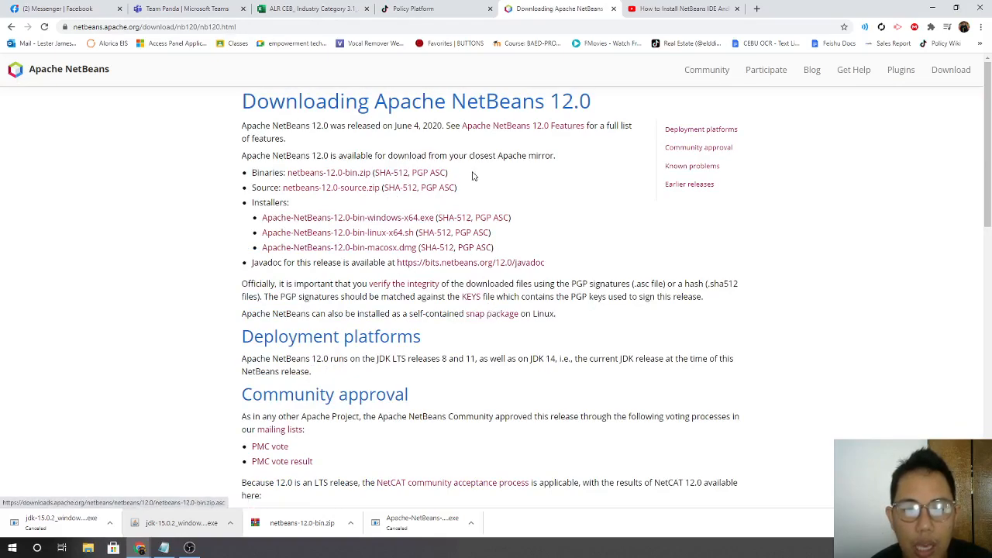
drag(450, 173, 289, 175)
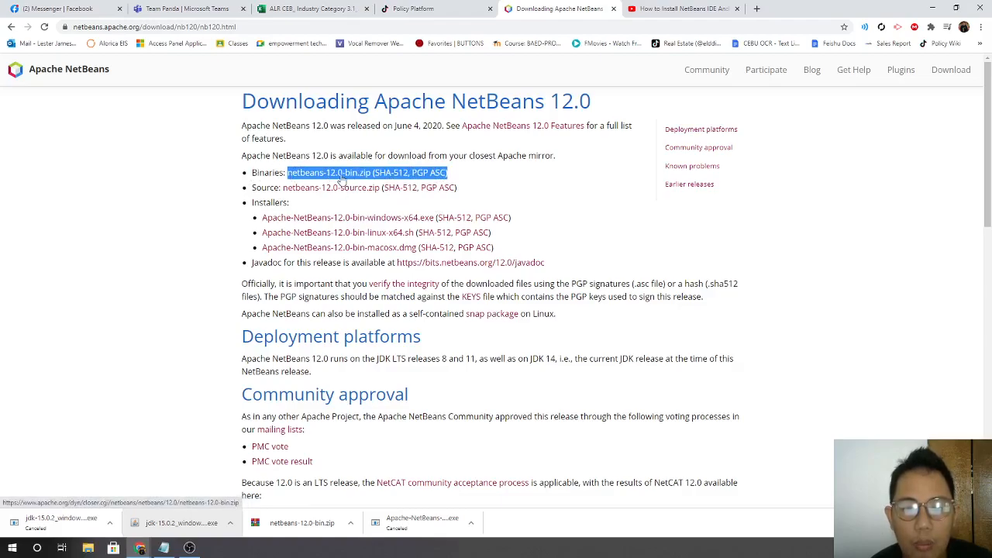
click(493, 176)
click(381, 178)
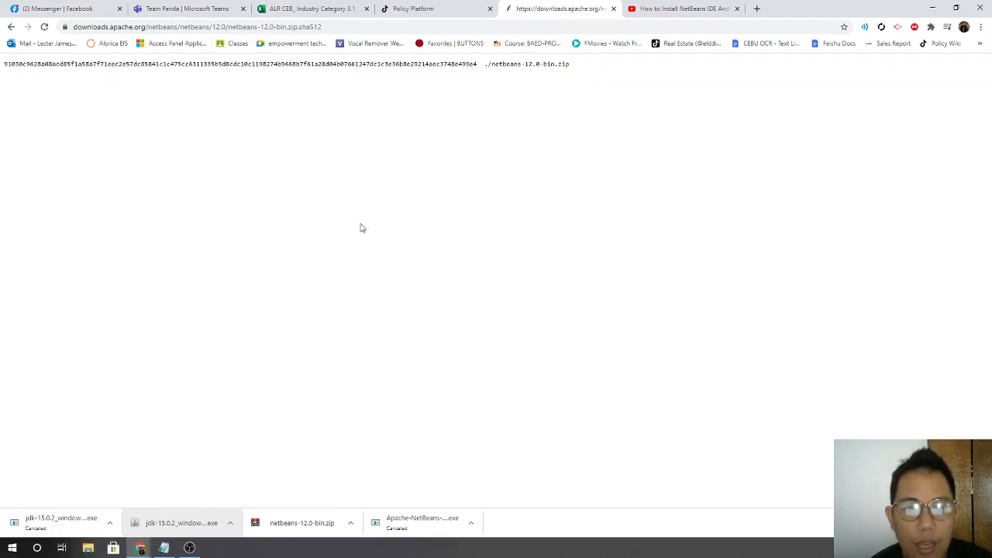
click(11, 26)
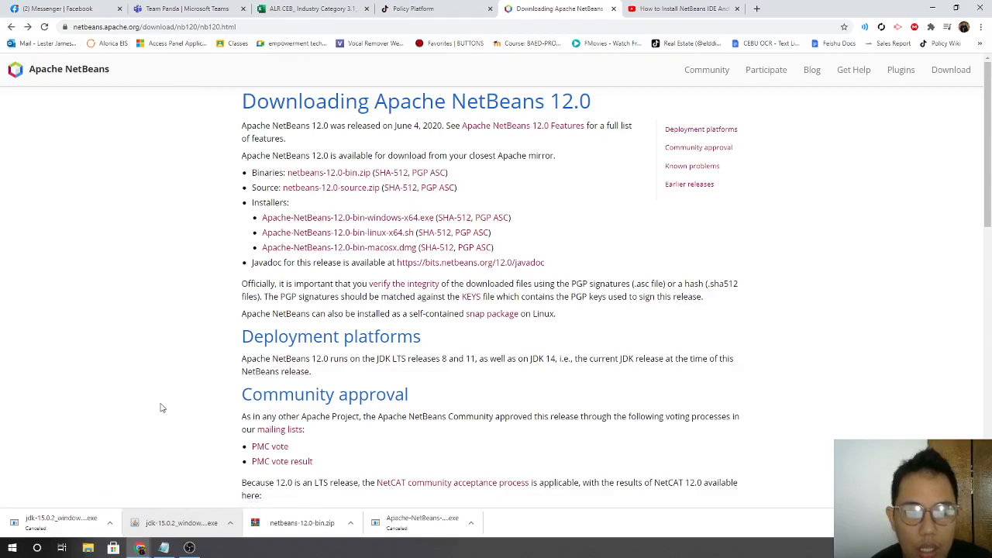
Start downloading netbeans-12.0-bin.zip from the suggested Apache mirror site, then cancel that download
click(305, 175)
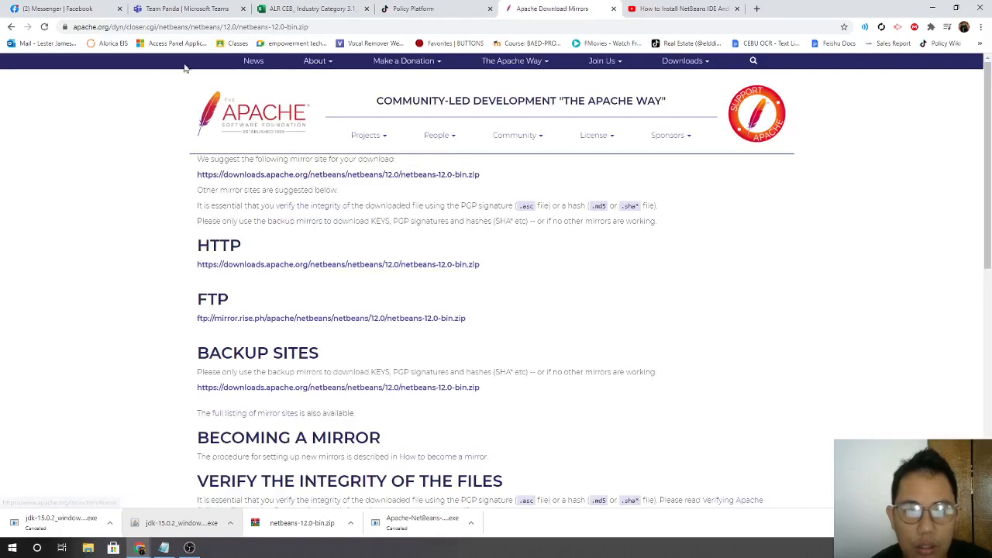
scroll(558, 333, down, 1)
scroll(561, 331, up, 1)
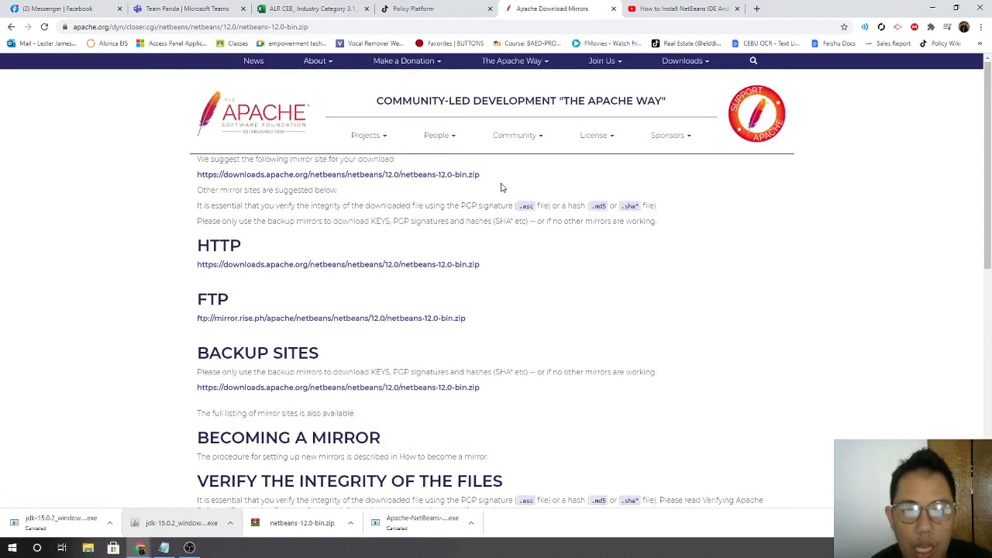
drag(481, 176, 194, 176)
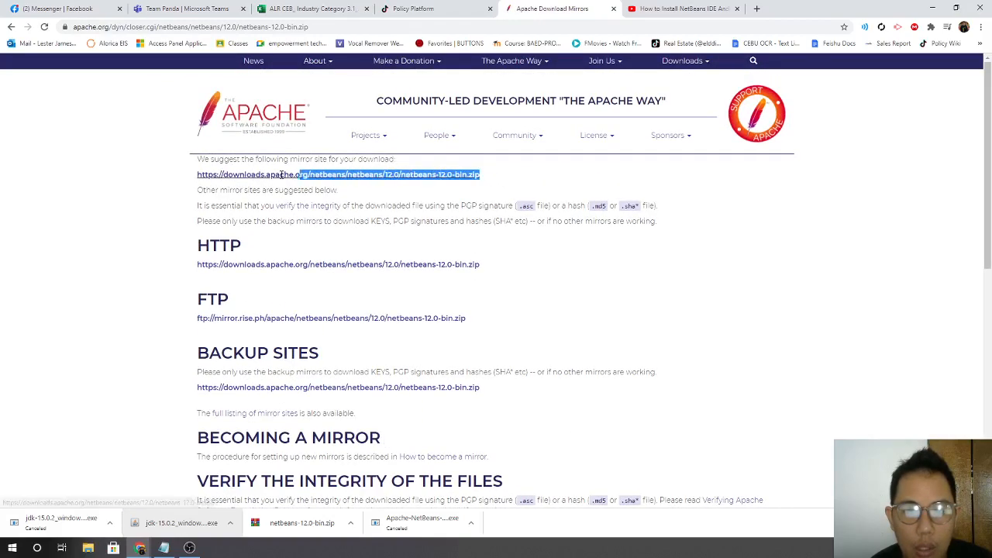
click(178, 188)
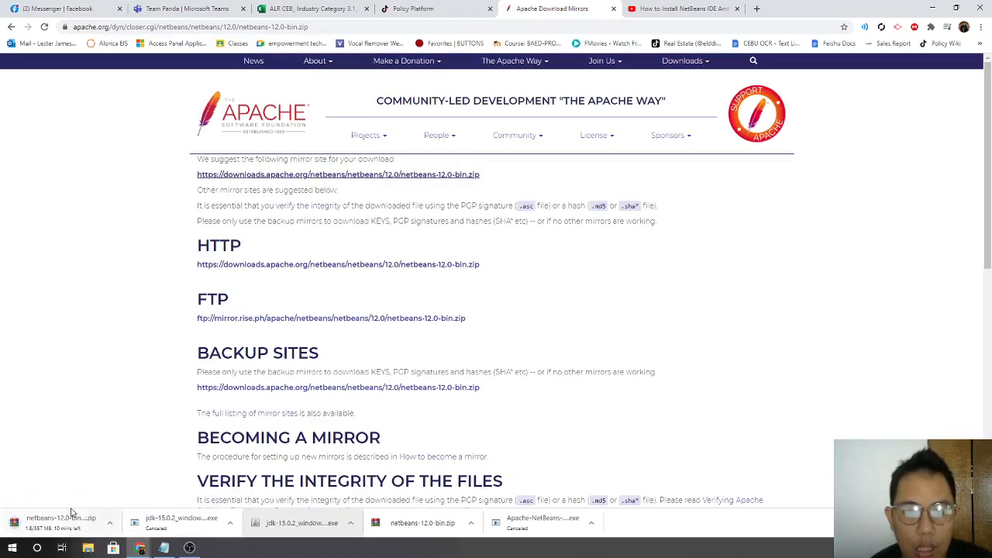
click(111, 525)
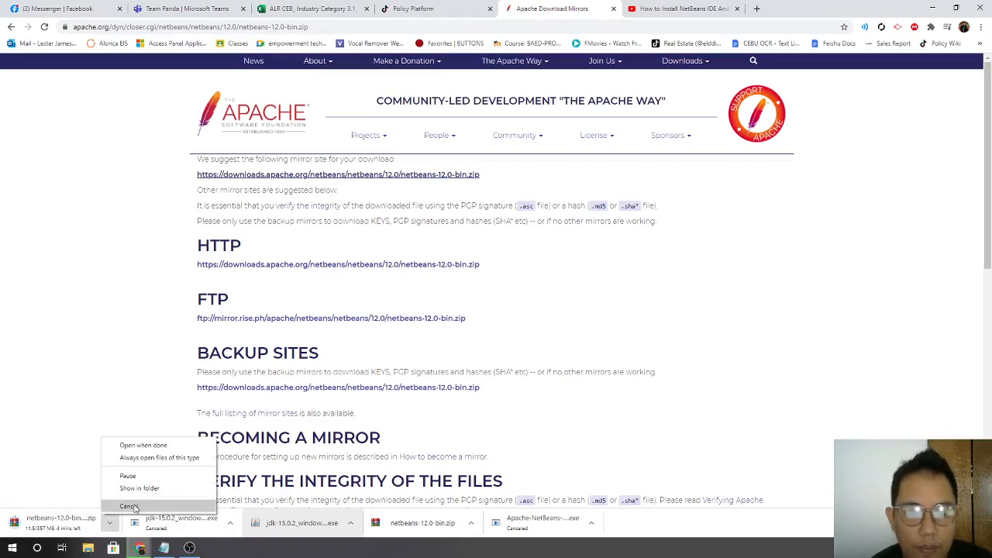
click(135, 505)
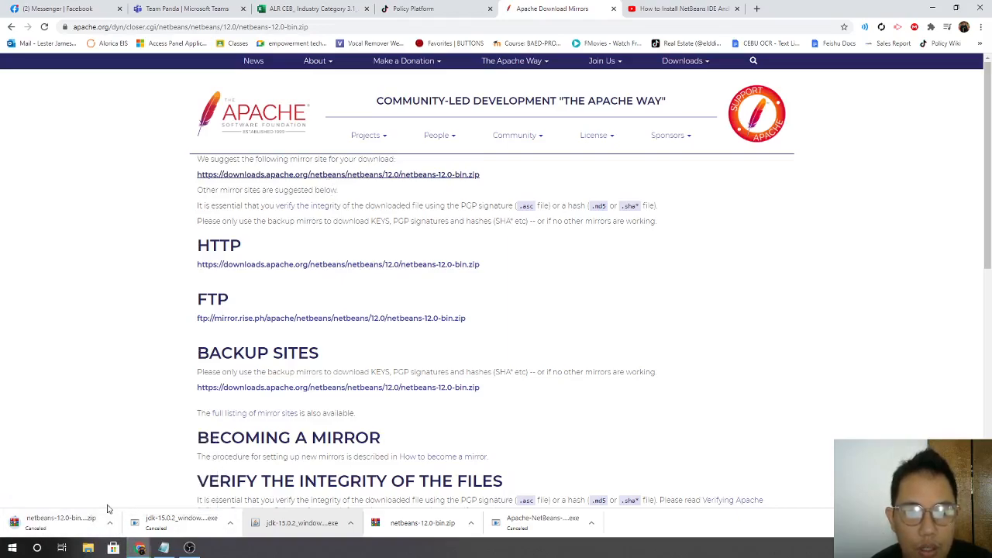
Show the already downloaded netbeans-12.0-bin.zip in its folder
click(470, 524)
click(471, 526)
click(471, 525)
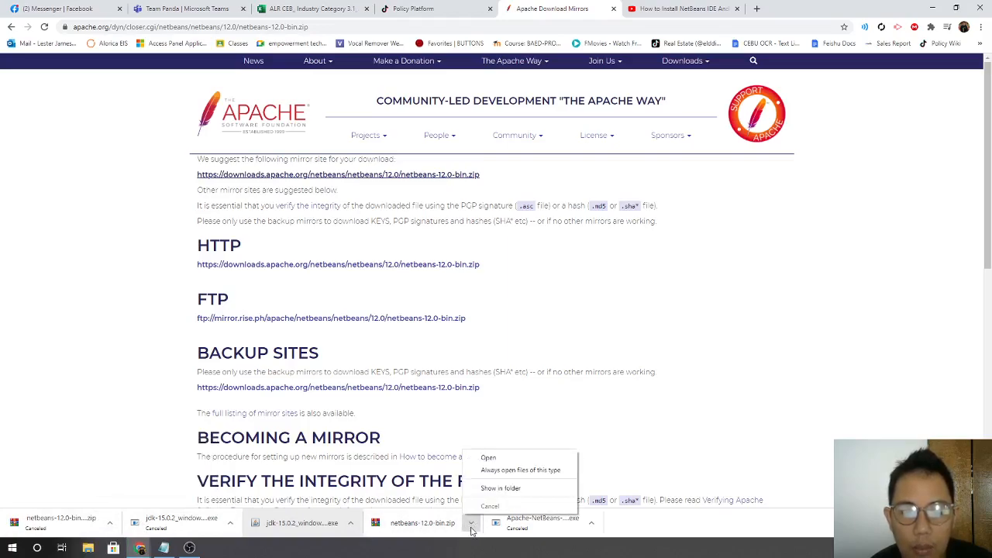
click(501, 488)
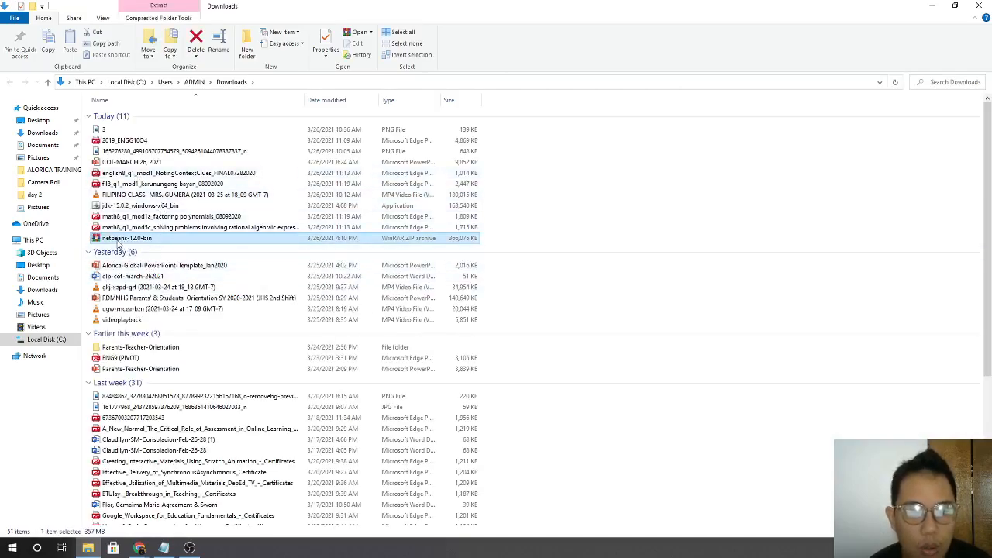
Extract the netbeans-12.0-bin archive with WinRAR into the Documents folder
right_click(123, 241)
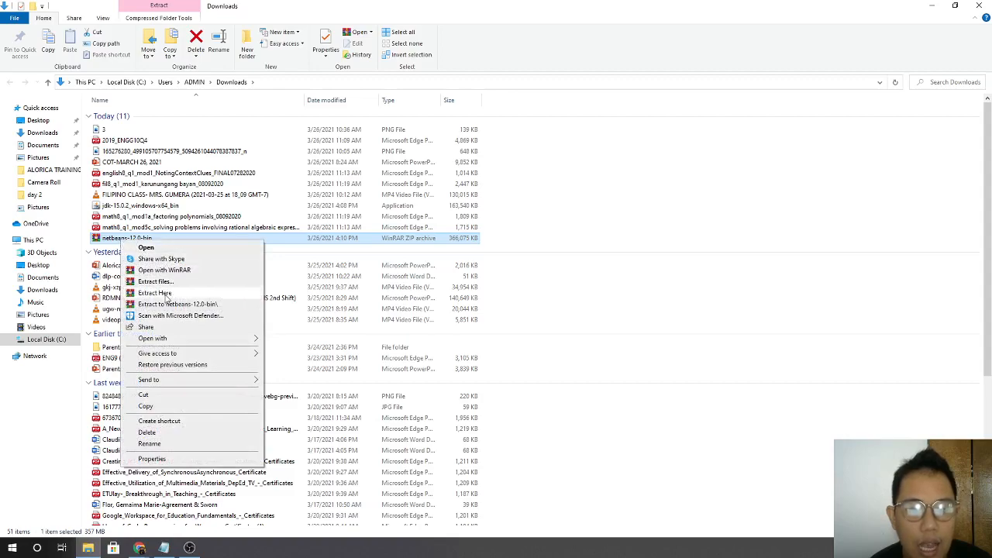
click(168, 282)
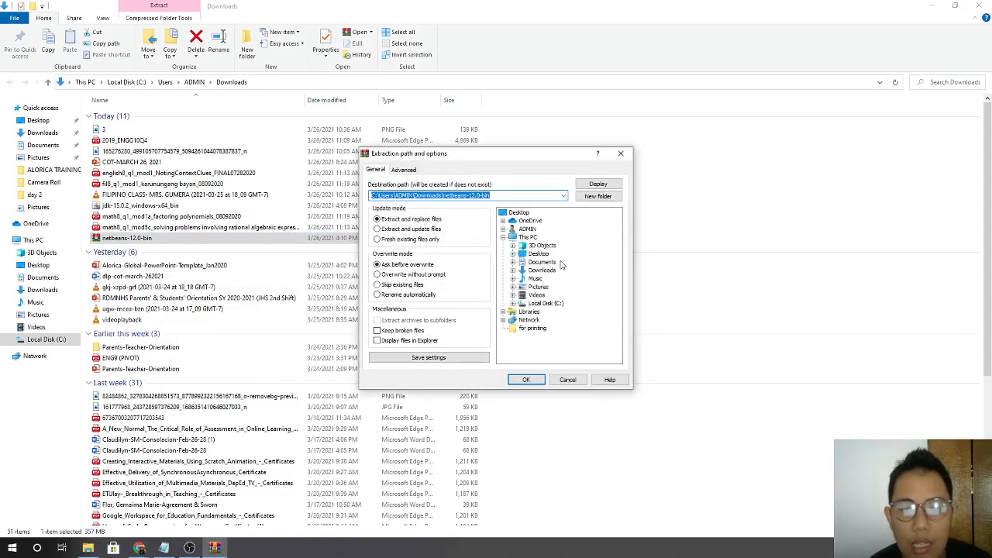
click(543, 263)
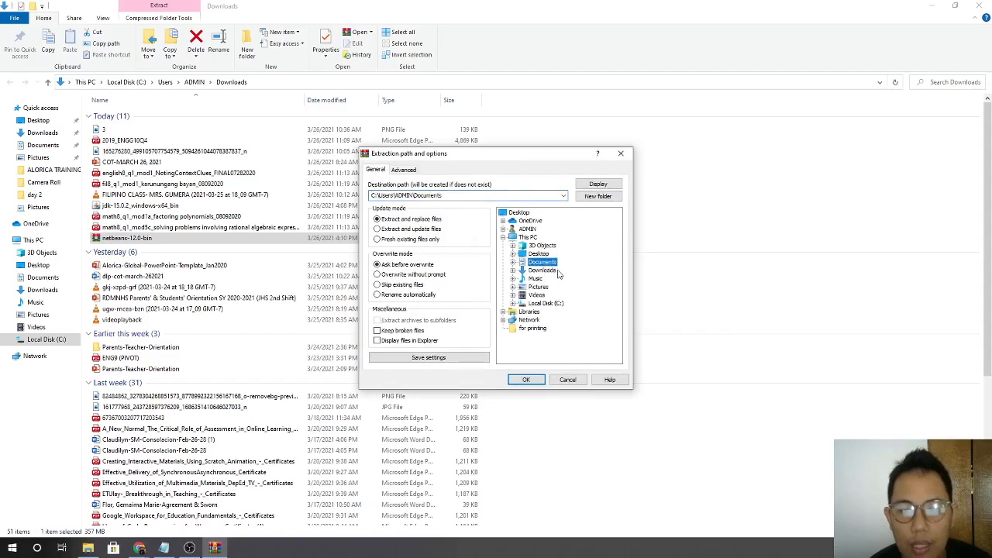
click(527, 380)
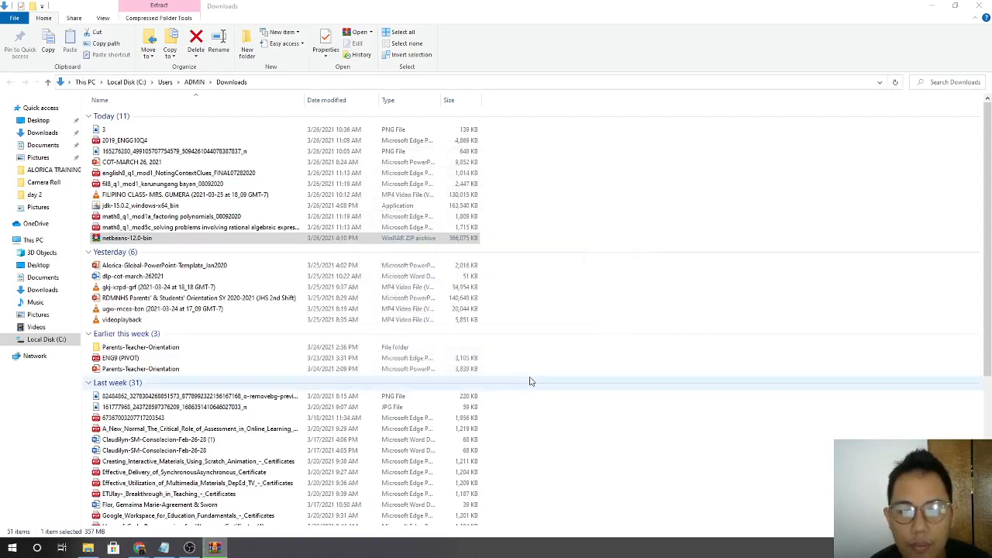
Open the extracted netbeans folder inside Documents
click(48, 146)
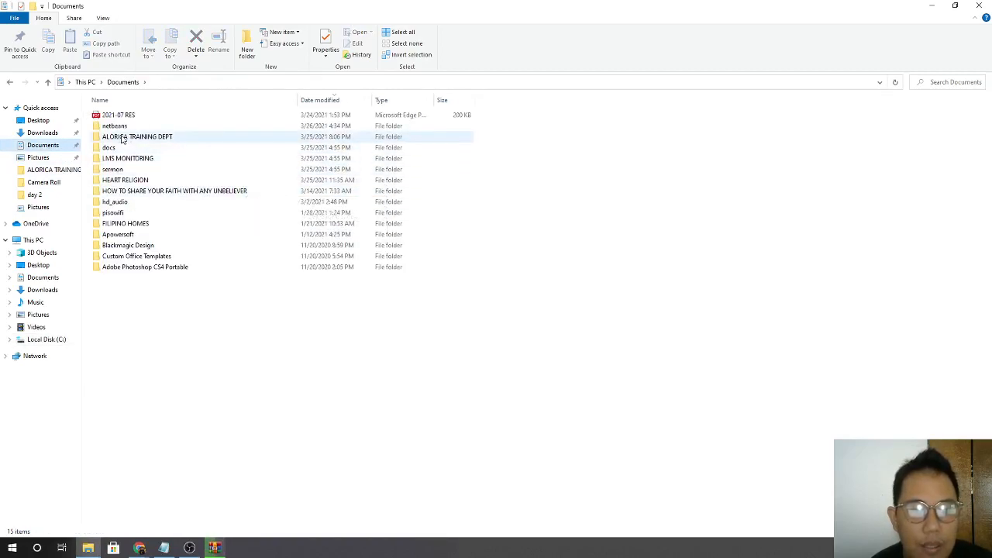
click(118, 128)
double_click(124, 129)
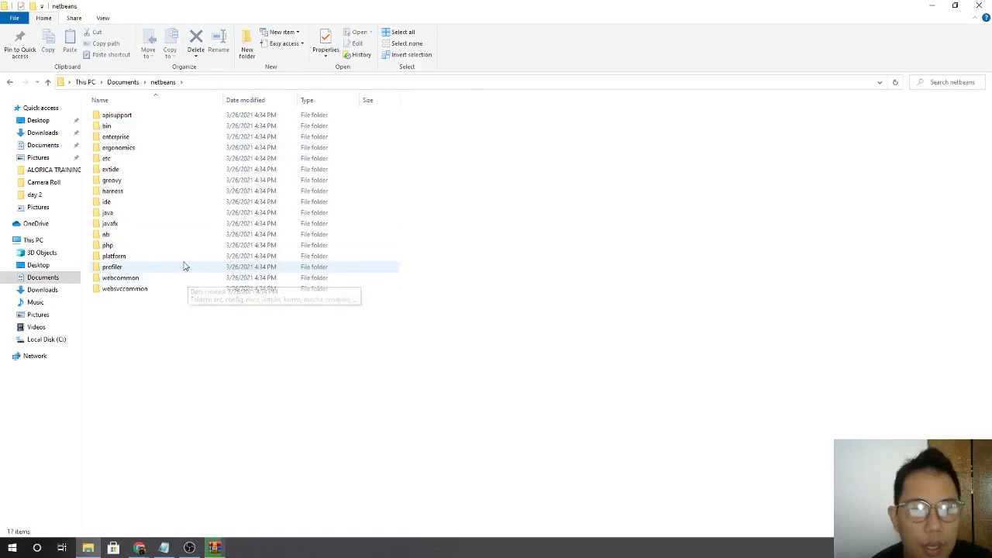
double_click(122, 213)
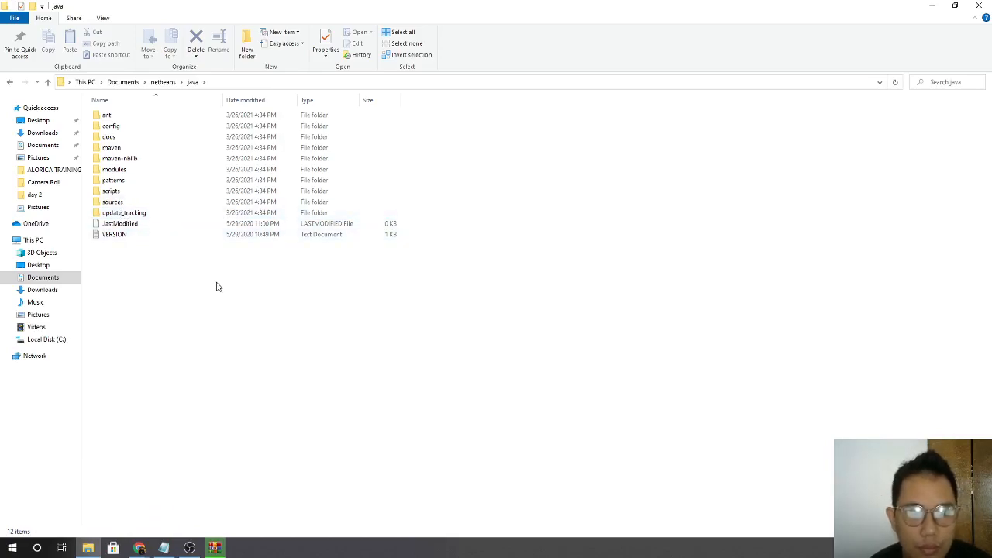
key(alt+Left)
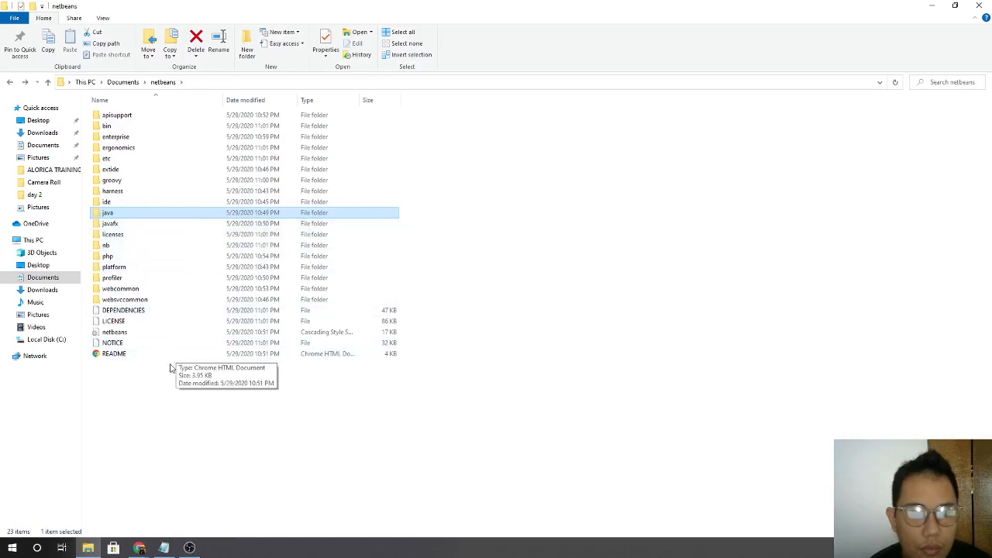
click(149, 393)
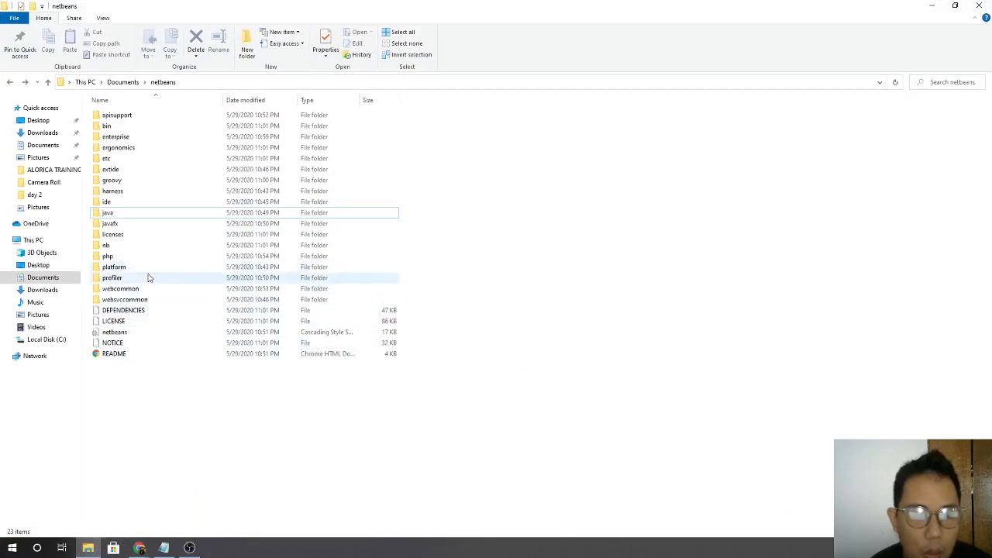
Open the bin folder inside the netbeans folder and launch the netbeans application
double_click(124, 127)
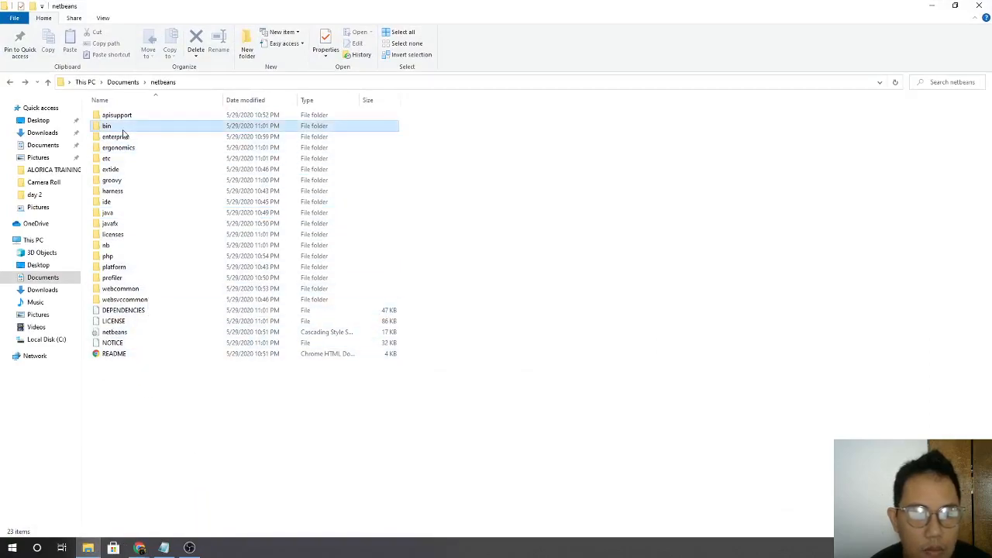
key(BackSpace)
double_click(118, 128)
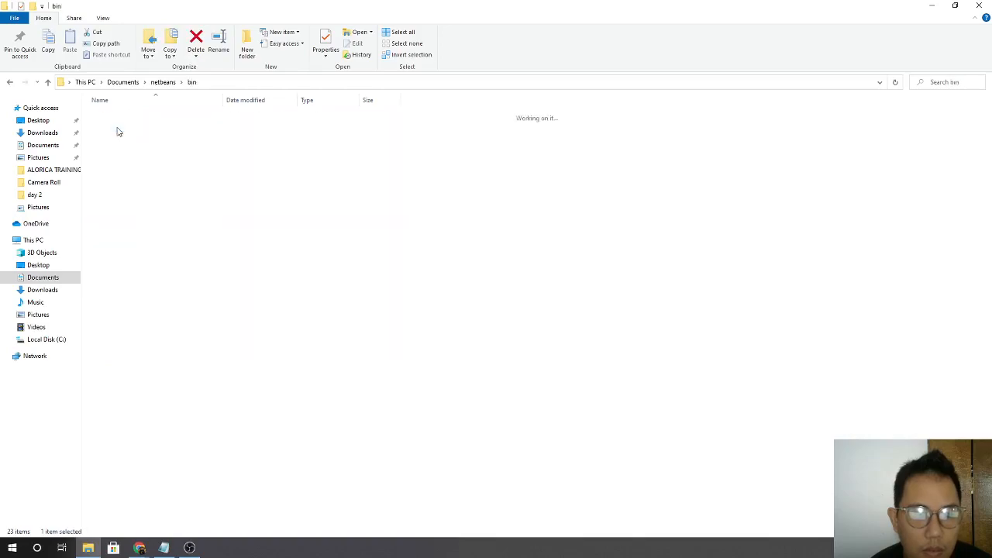
click(149, 119)
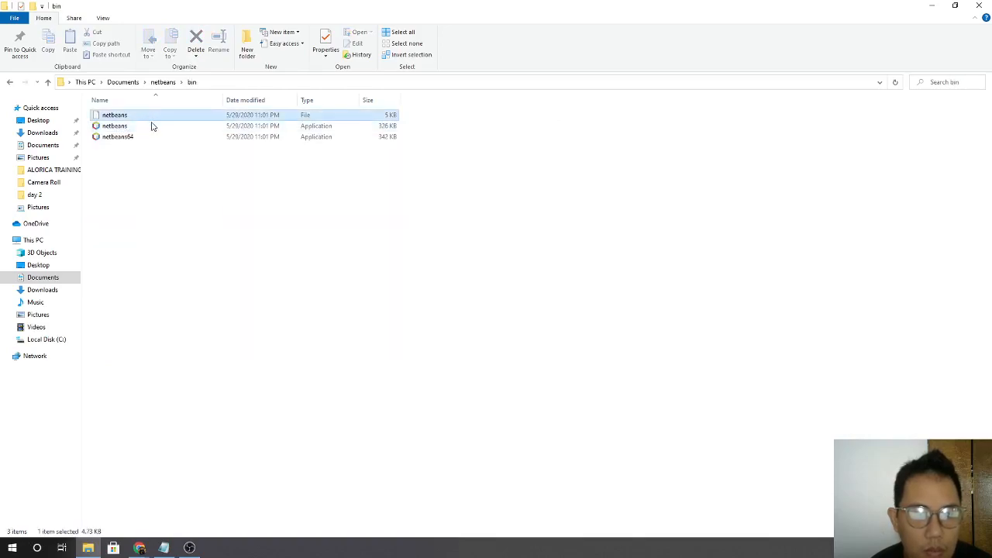
click(141, 130)
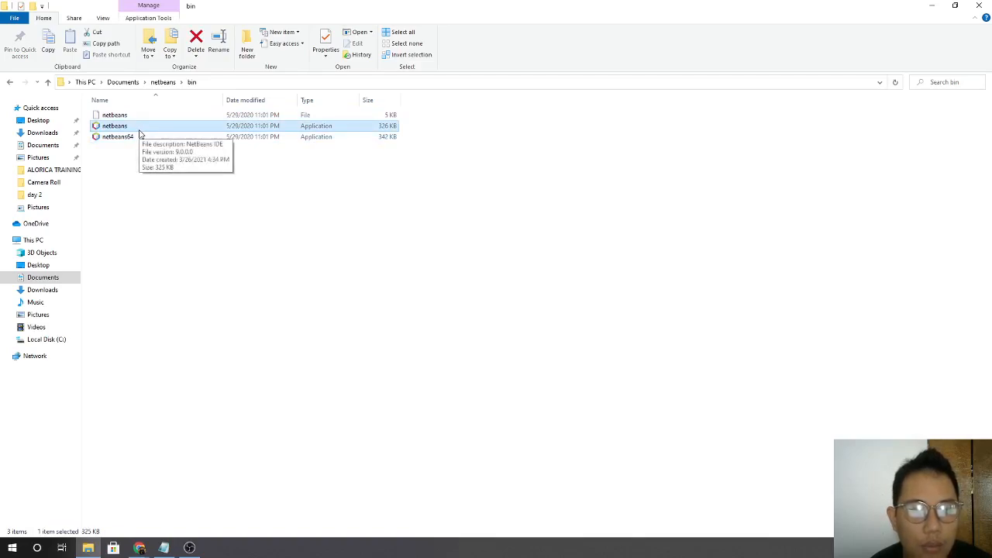
double_click(129, 129)
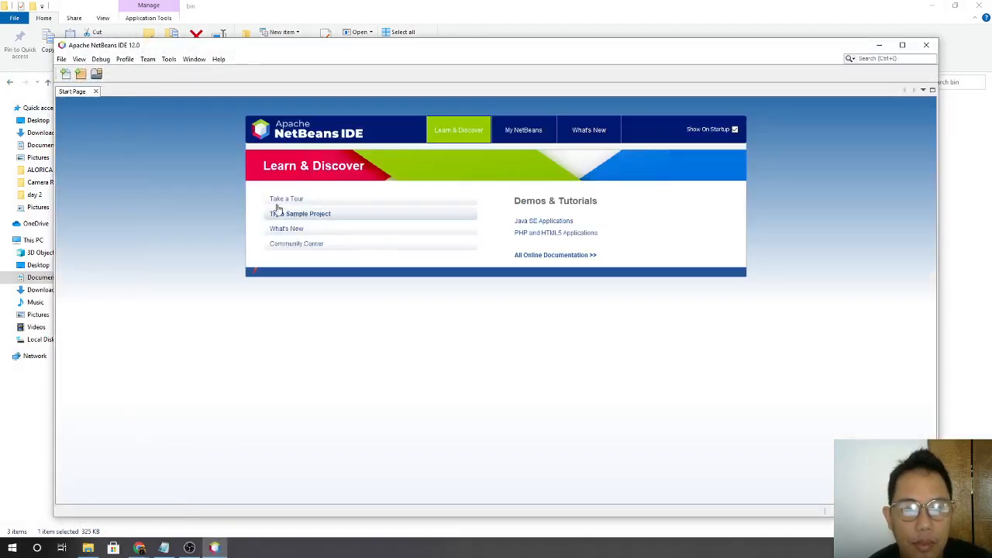
View the NetBeans Start Page in a maximized window, restore the window size and minimize it to return to the bin folder
double_click(525, 45)
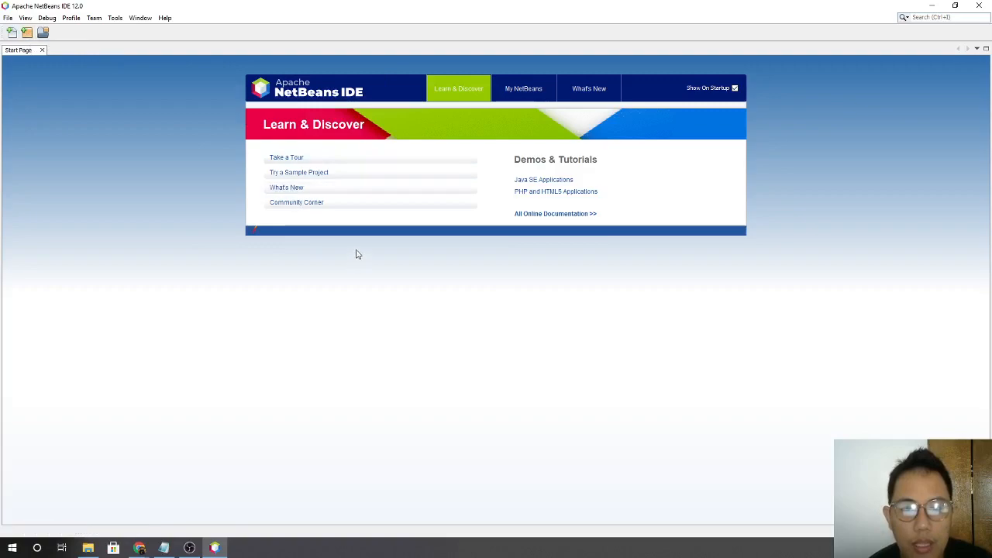
double_click(412, 6)
double_click(458, 48)
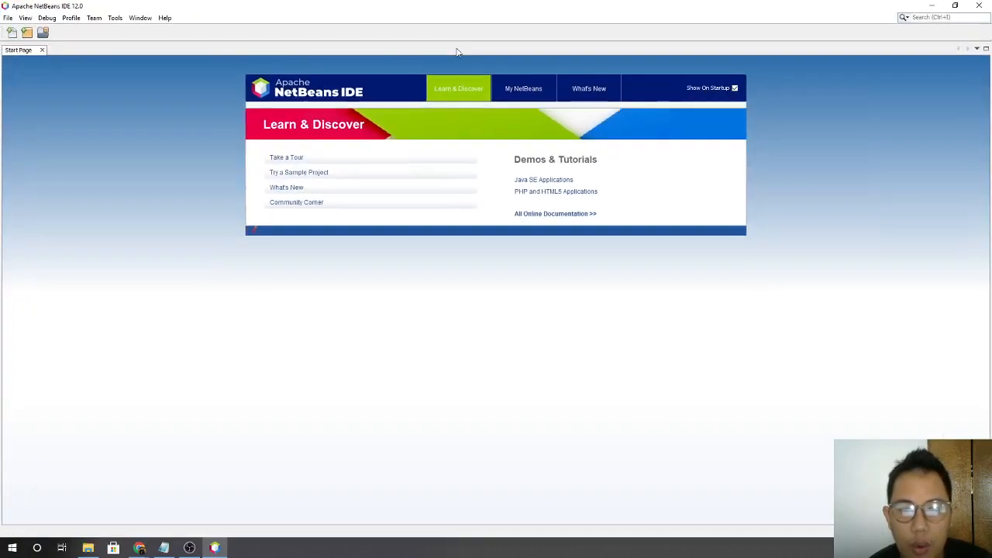
double_click(742, 14)
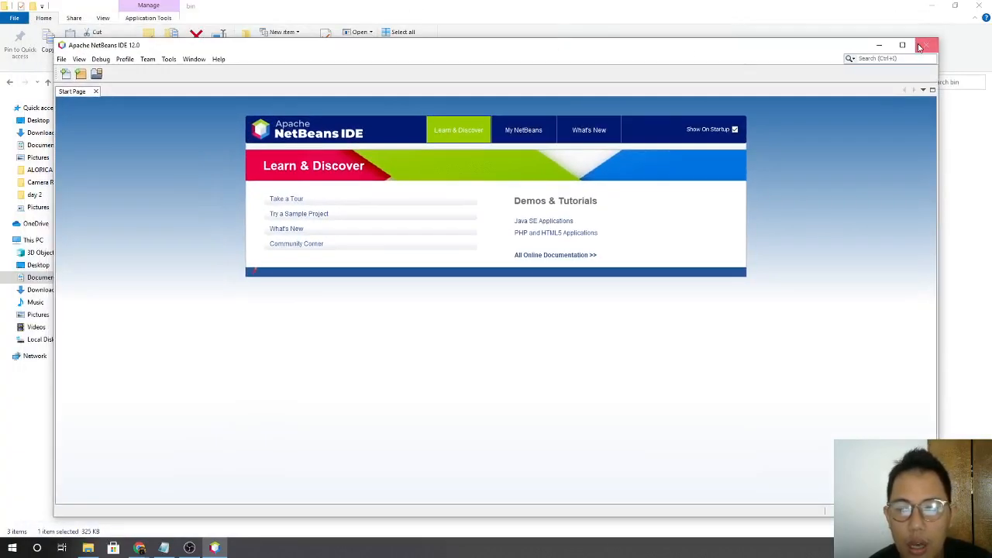
click(877, 38)
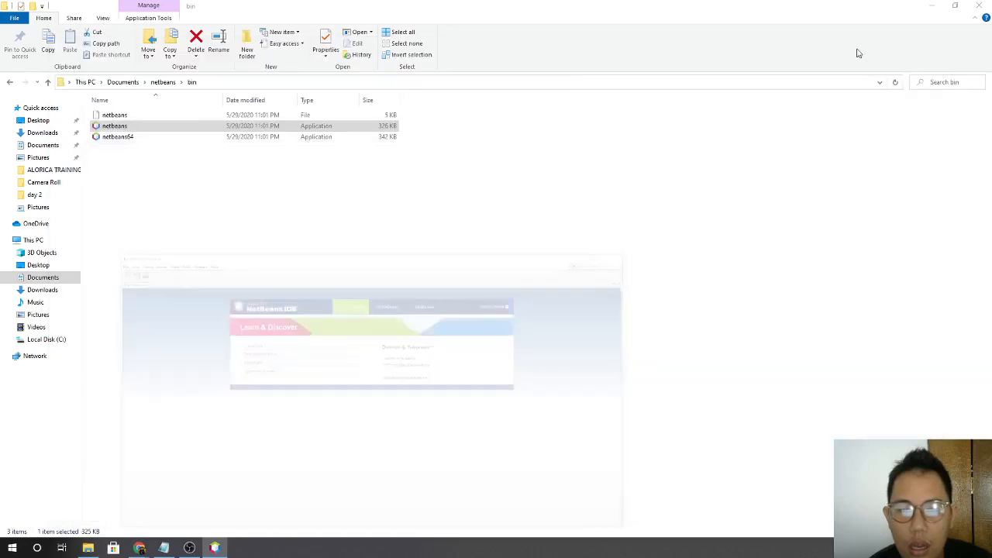
Create a desktop shortcut for the netbeans application in the bin folder and clear the file selection
right_click(118, 130)
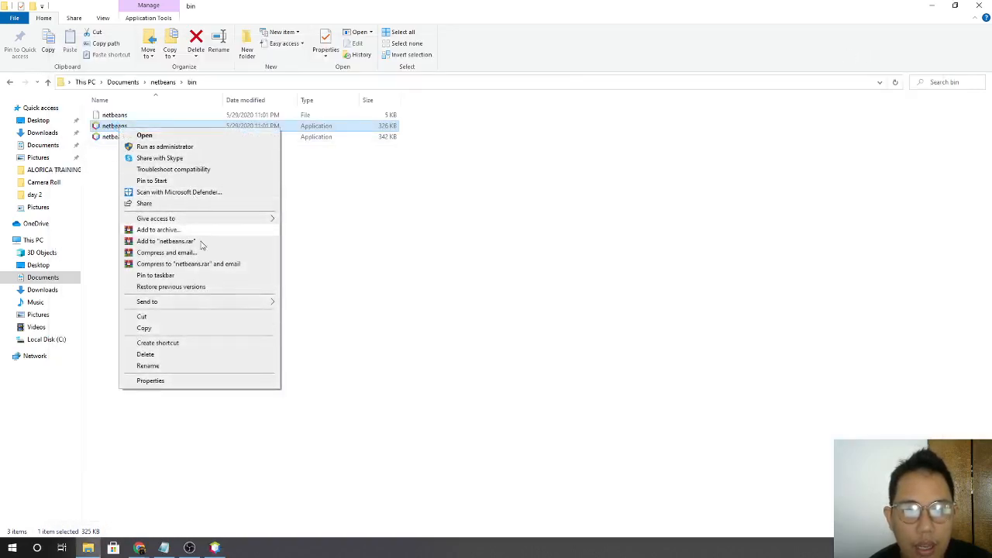
mouse_move(224, 307)
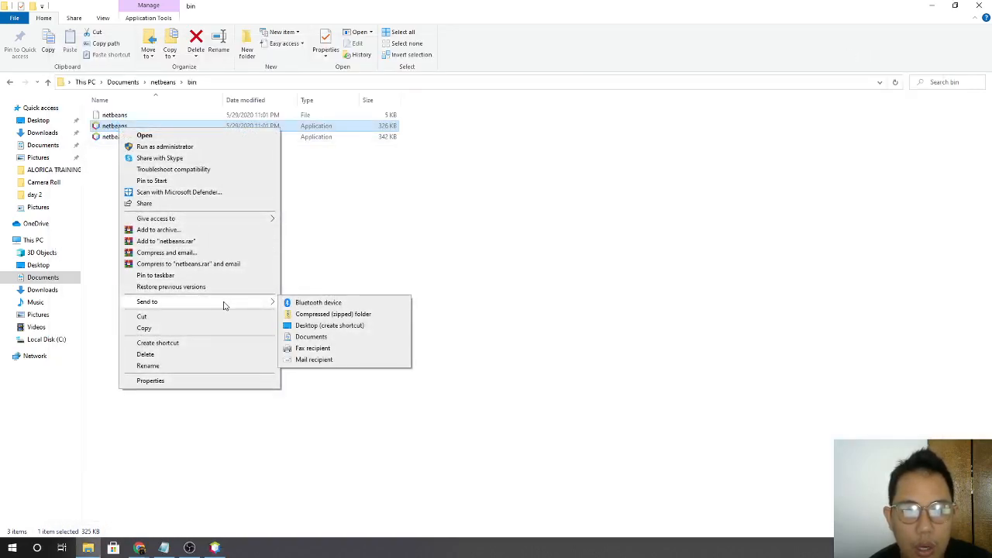
click(327, 326)
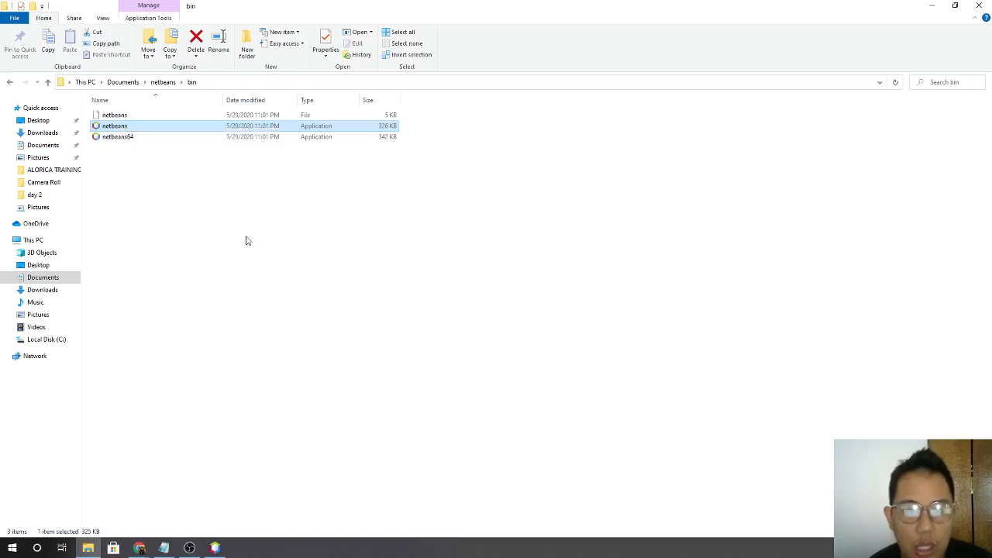
click(139, 186)
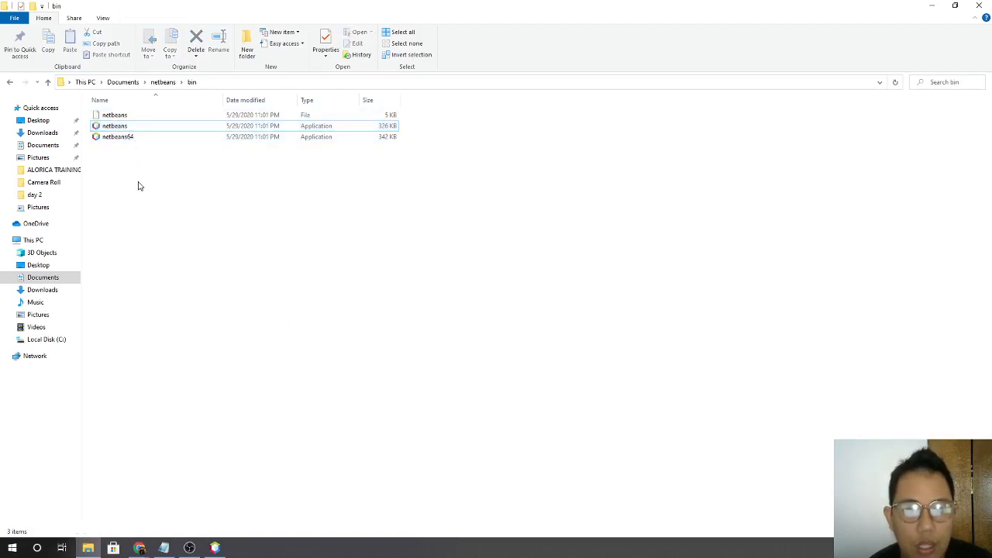